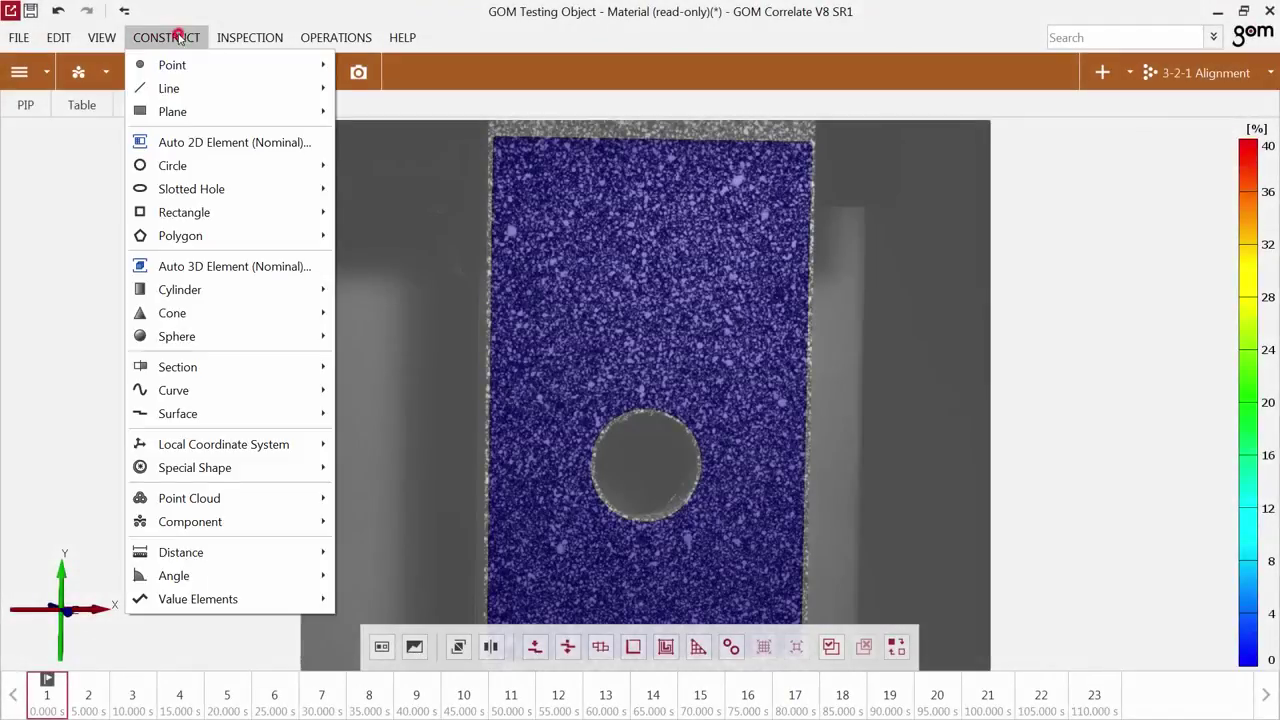
# Step: Construct a 2-point distance from above to below the hole, reading 20.4727 mm
pyautogui.moveTo(190, 556)
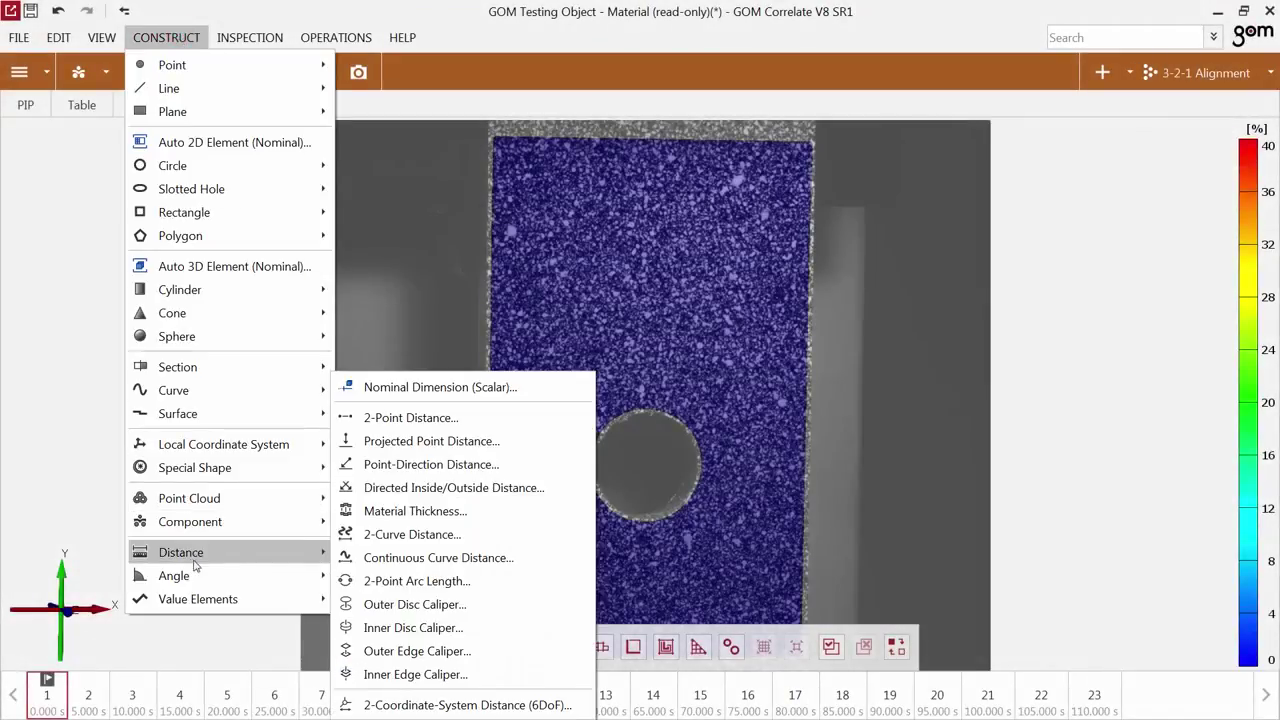
pyautogui.click(428, 419)
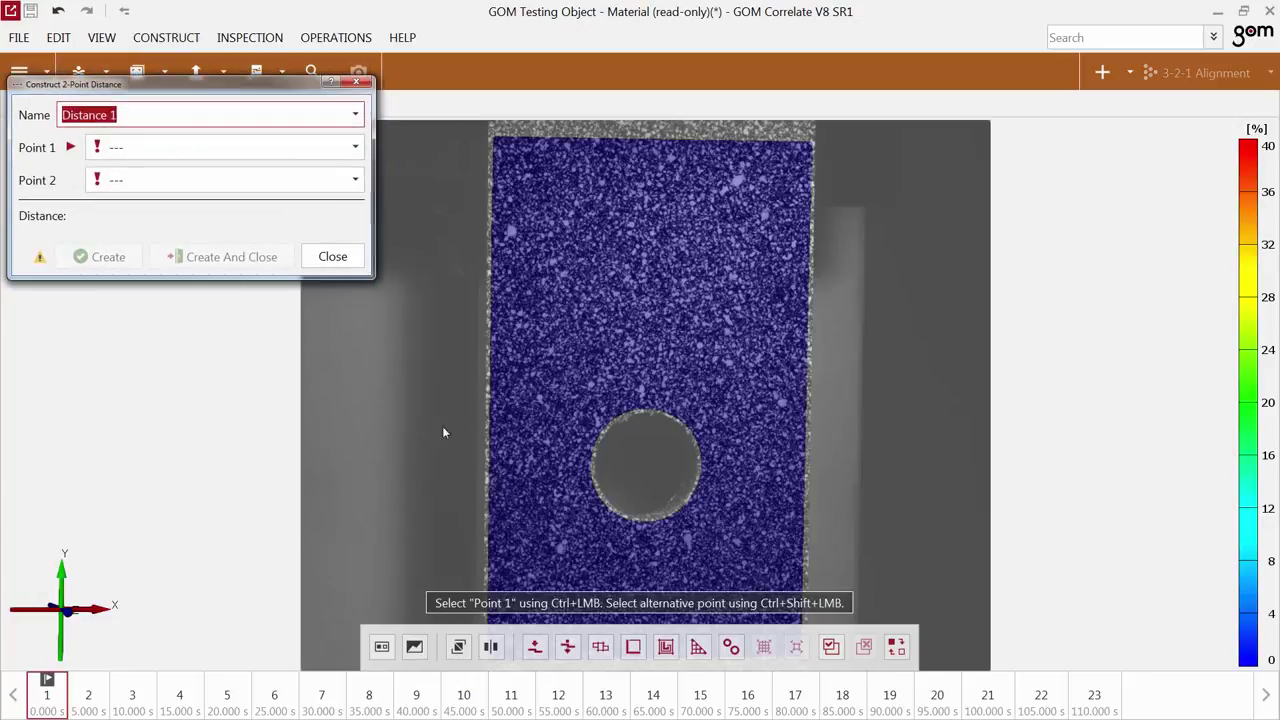
pyautogui.keyDown('ctrl'); pyautogui.click(648, 547); pyautogui.keyUp('ctrl')
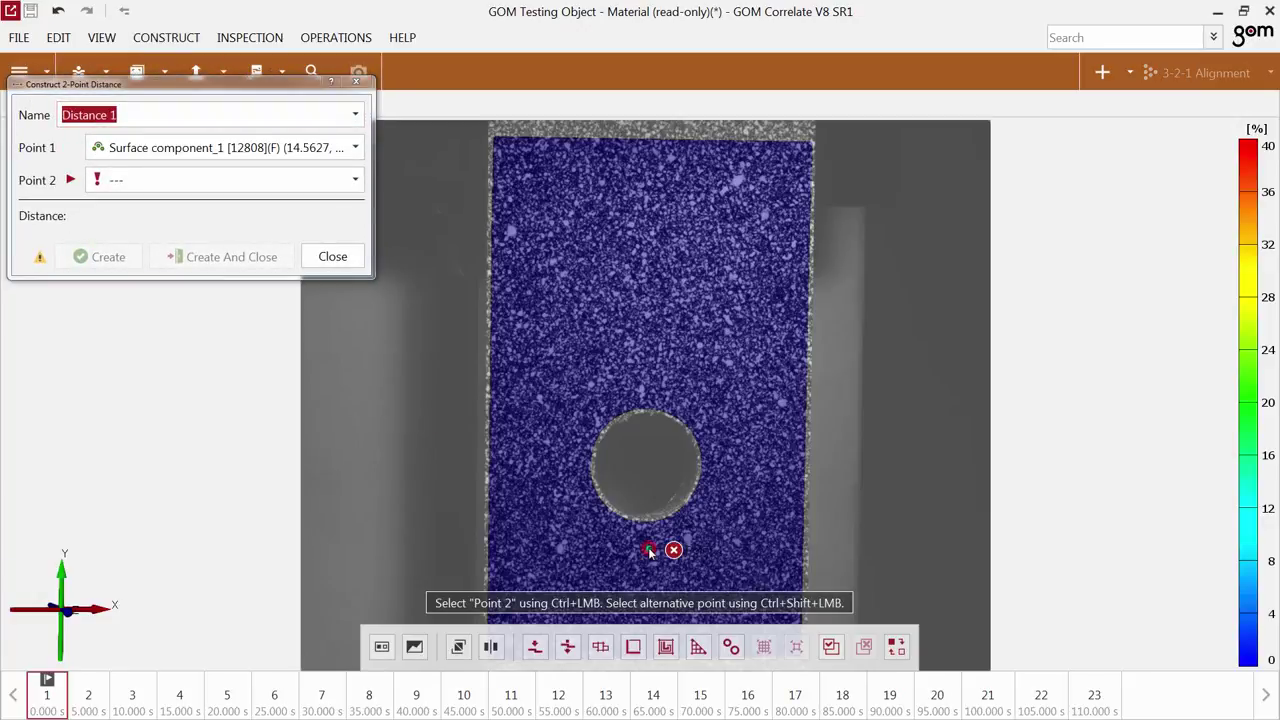
pyautogui.keyDown('ctrl'); pyautogui.click(645, 357); pyautogui.keyUp('ctrl')
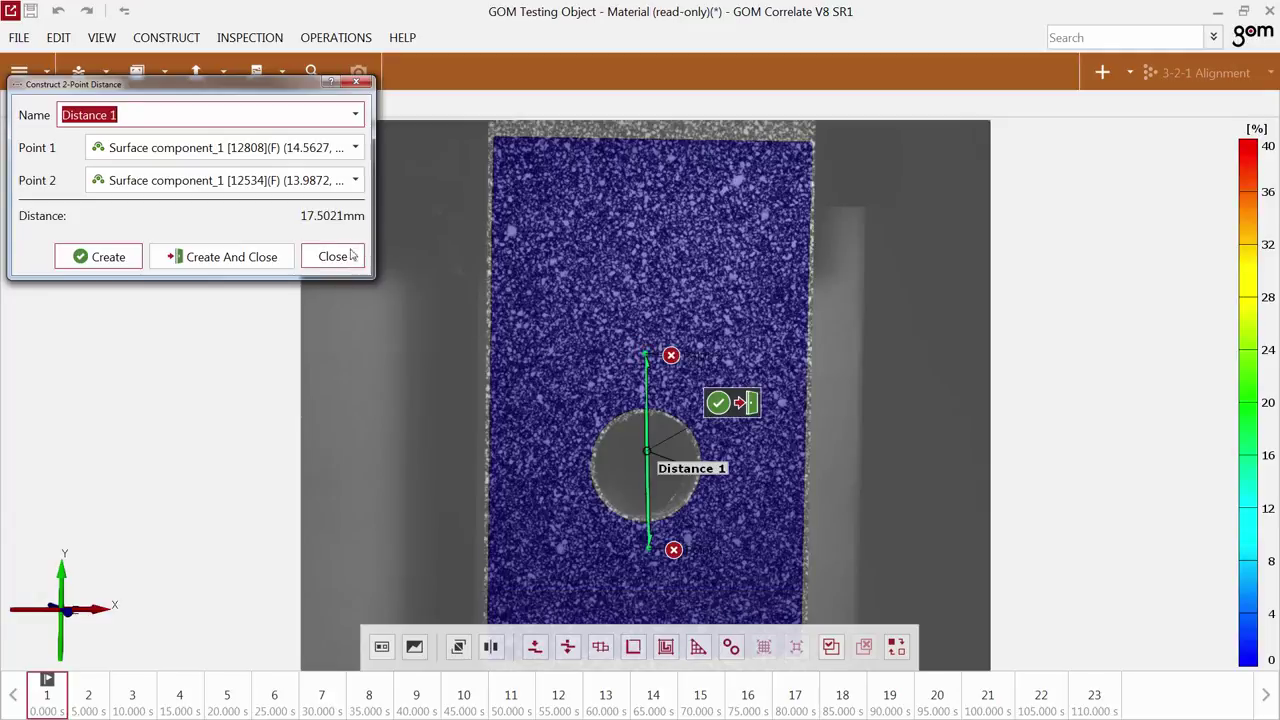
pyautogui.click(670, 356)
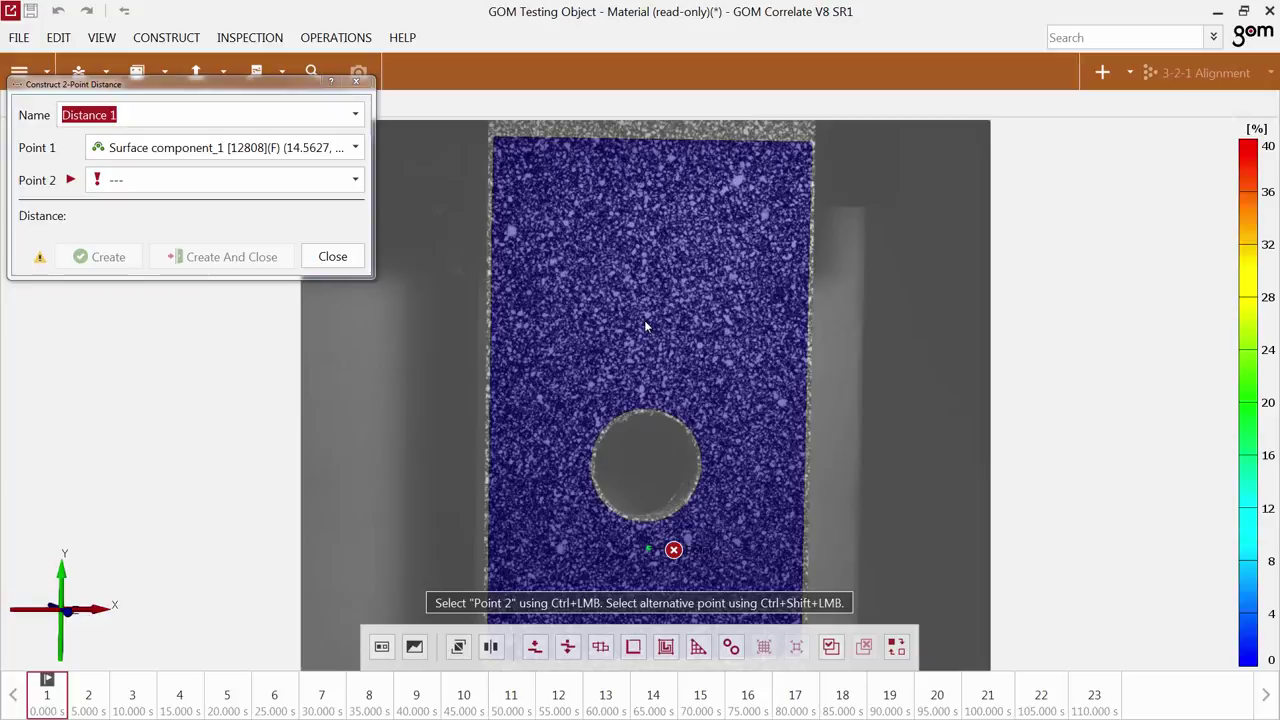
pyautogui.keyDown('ctrl'); pyautogui.click(647, 320); pyautogui.keyUp('ctrl')
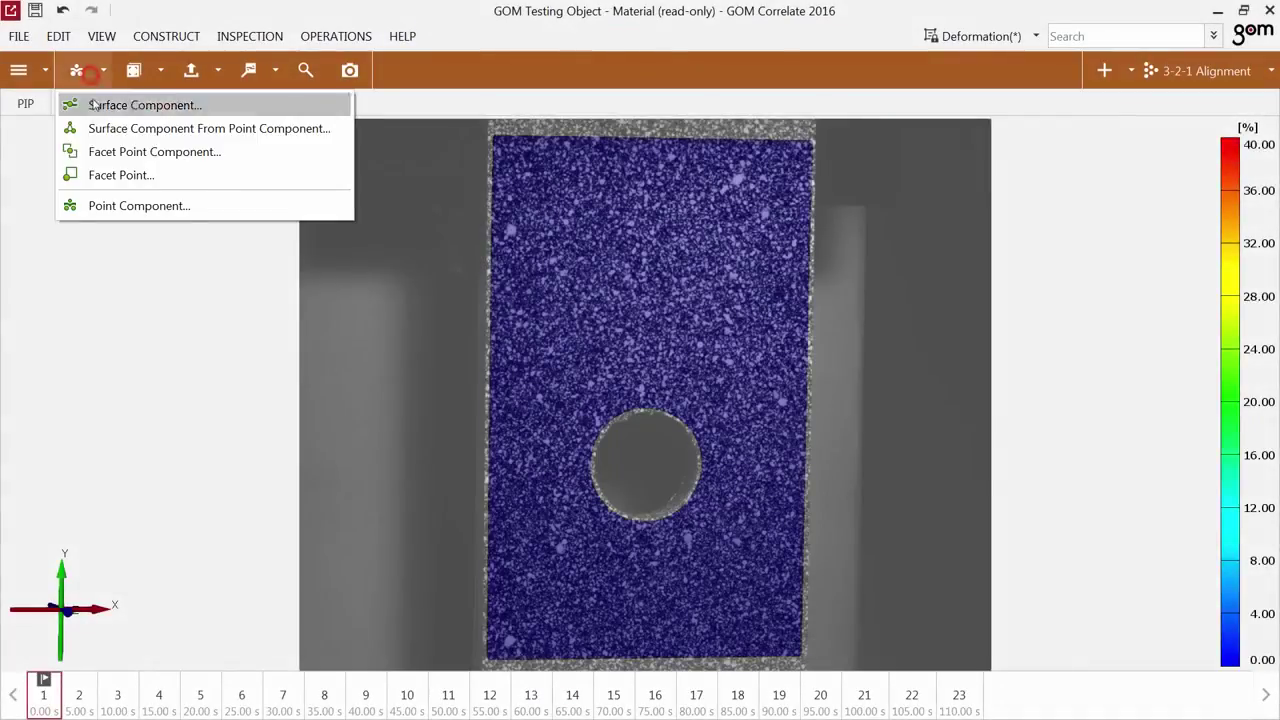
# Step: Create Facet point 1 on the specimen left of the hole
pyautogui.click(113, 175)
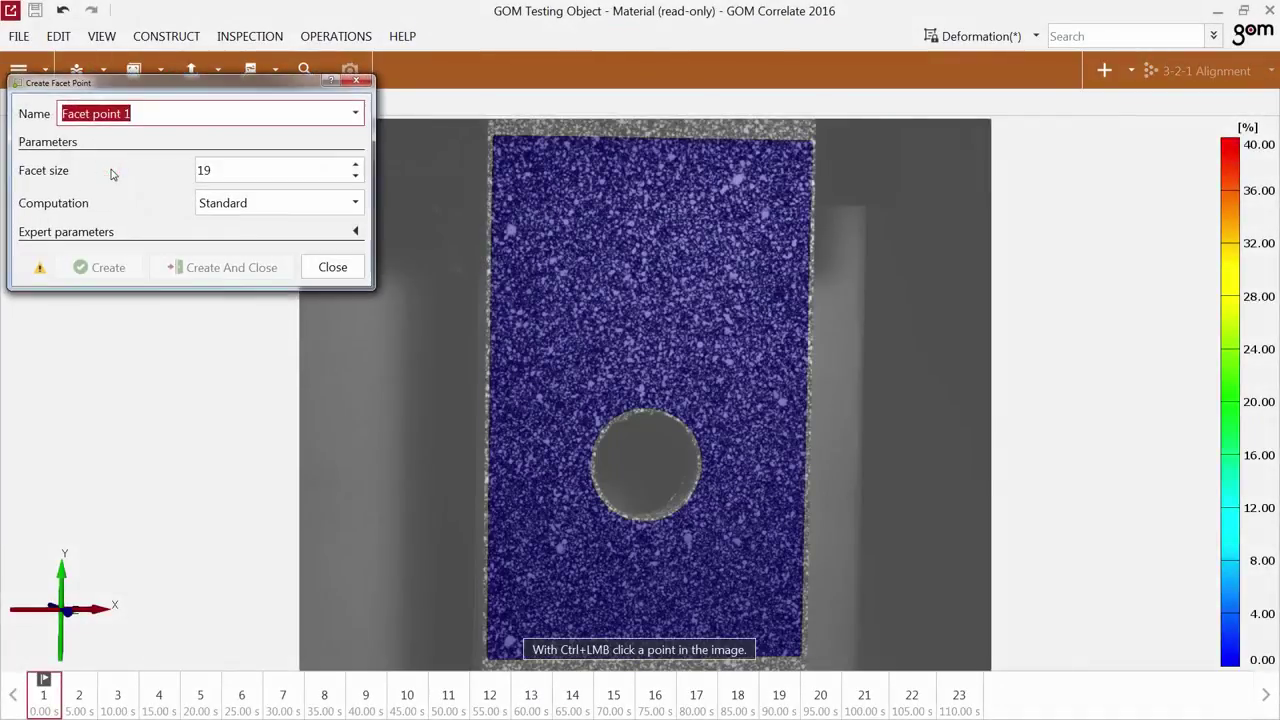
pyautogui.keyDown('ctrl'); pyautogui.click(540, 461); pyautogui.keyUp('ctrl')
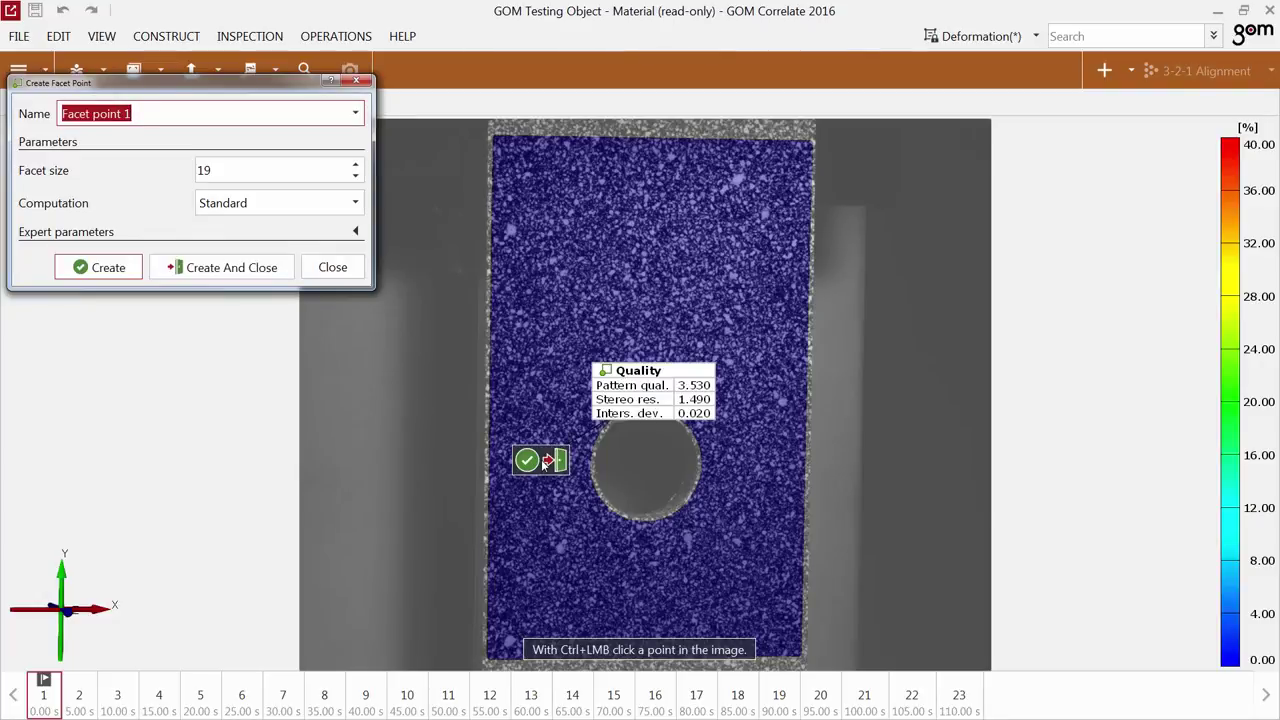
pyautogui.click(550, 461)
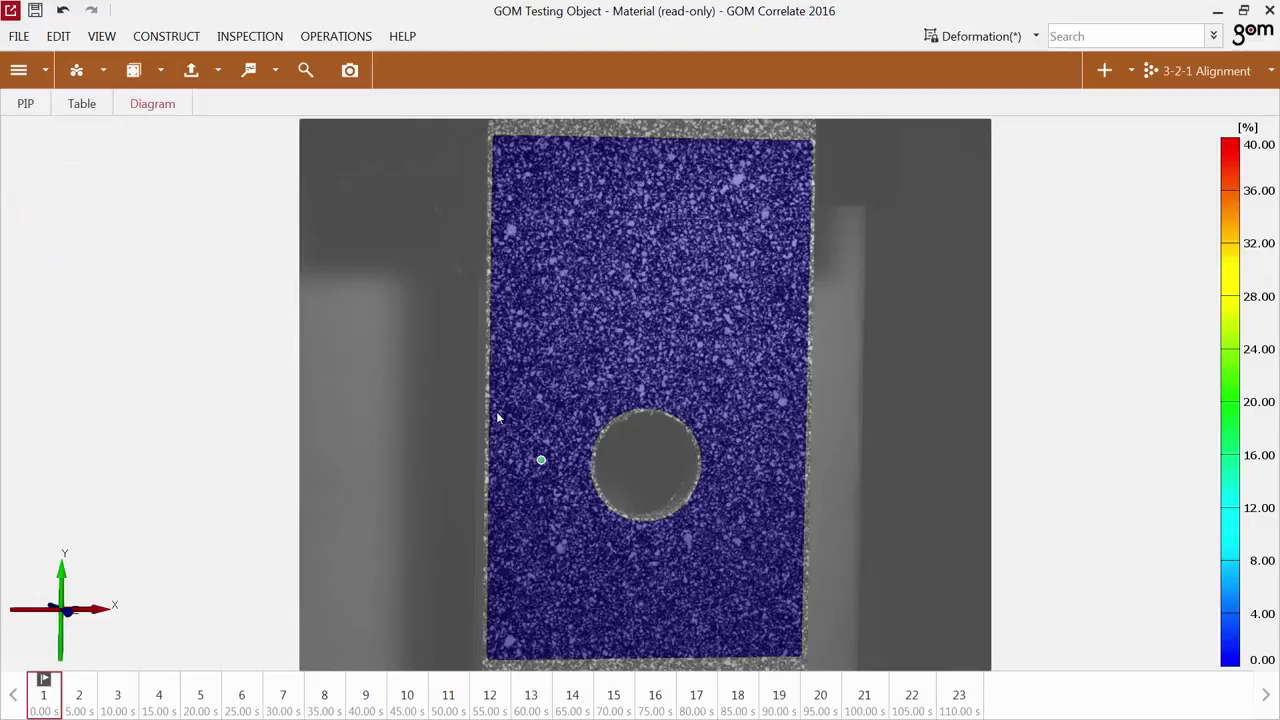
# Step: Go to Construct > Distance to reach the Extensometer tool
pyautogui.click(166, 36)
pyautogui.moveTo(195, 500)
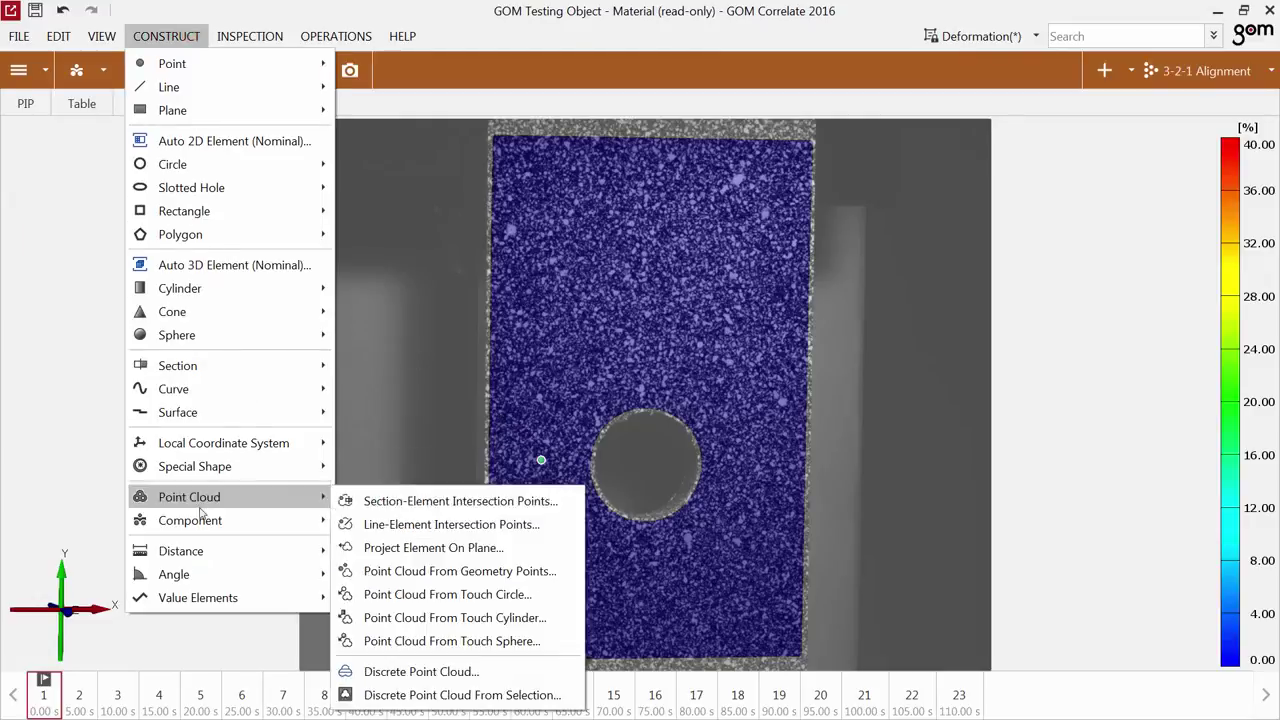
pyautogui.moveTo(205, 550)
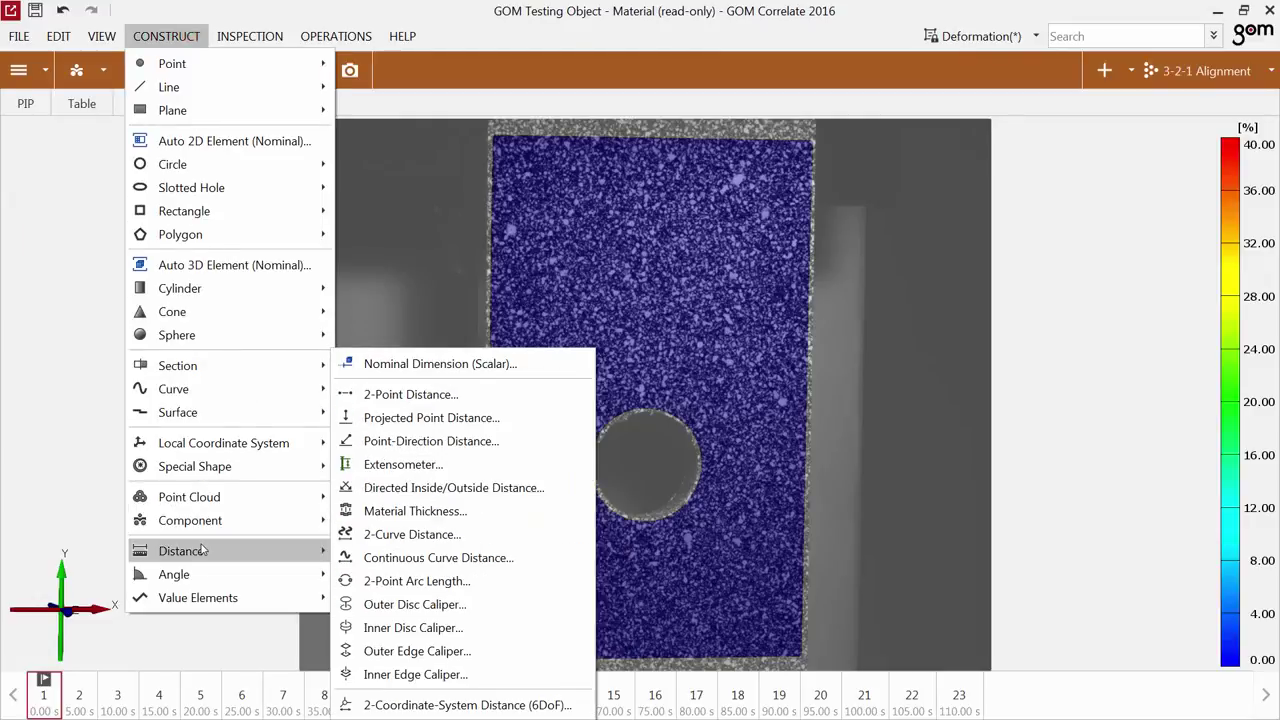
# Step: Start Extensometer 1 at a point below the hole, directed along Y+
pyautogui.click(445, 467)
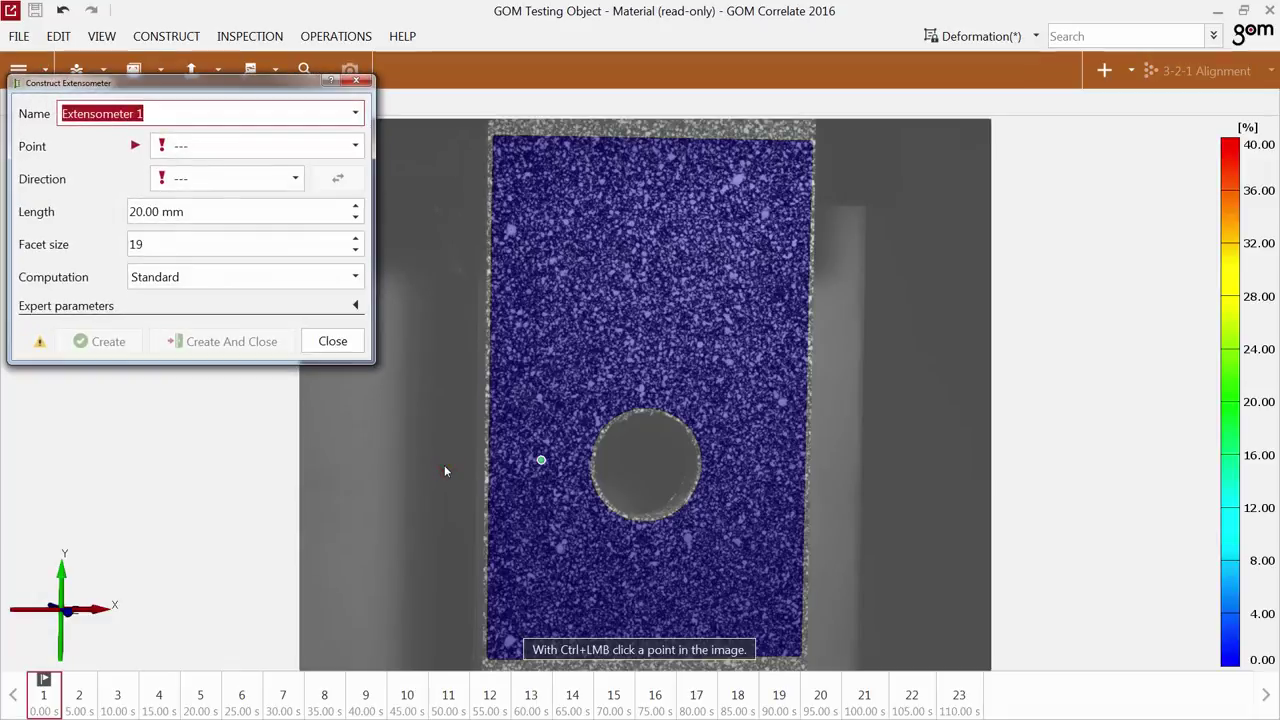
pyautogui.keyDown('ctrl'); pyautogui.click(648, 588); pyautogui.keyUp('ctrl')
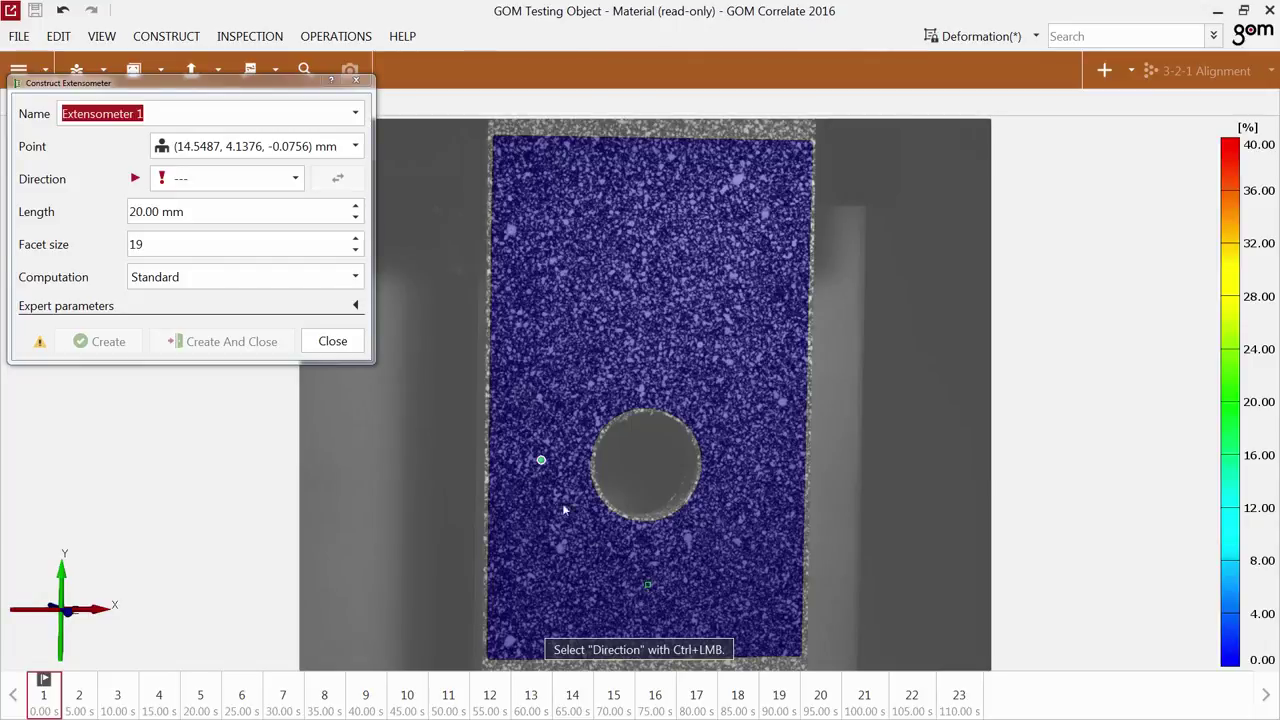
pyautogui.click(275, 178)
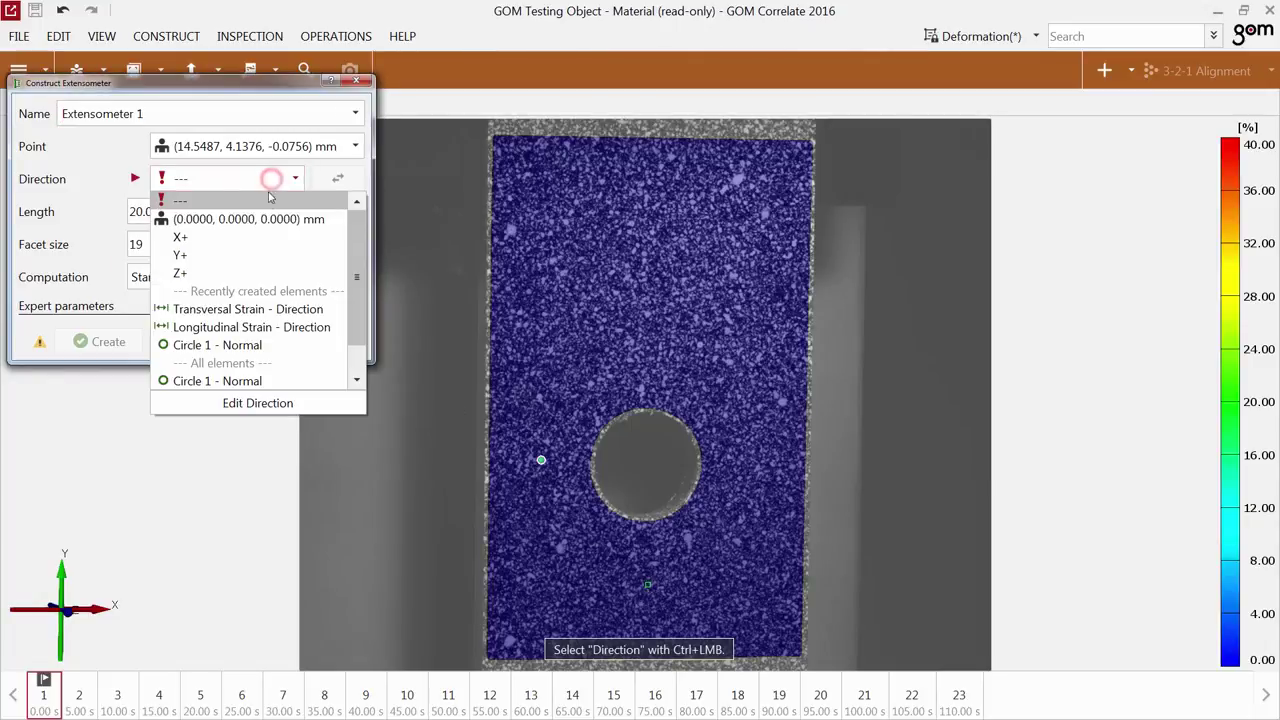
pyautogui.click(254, 257)
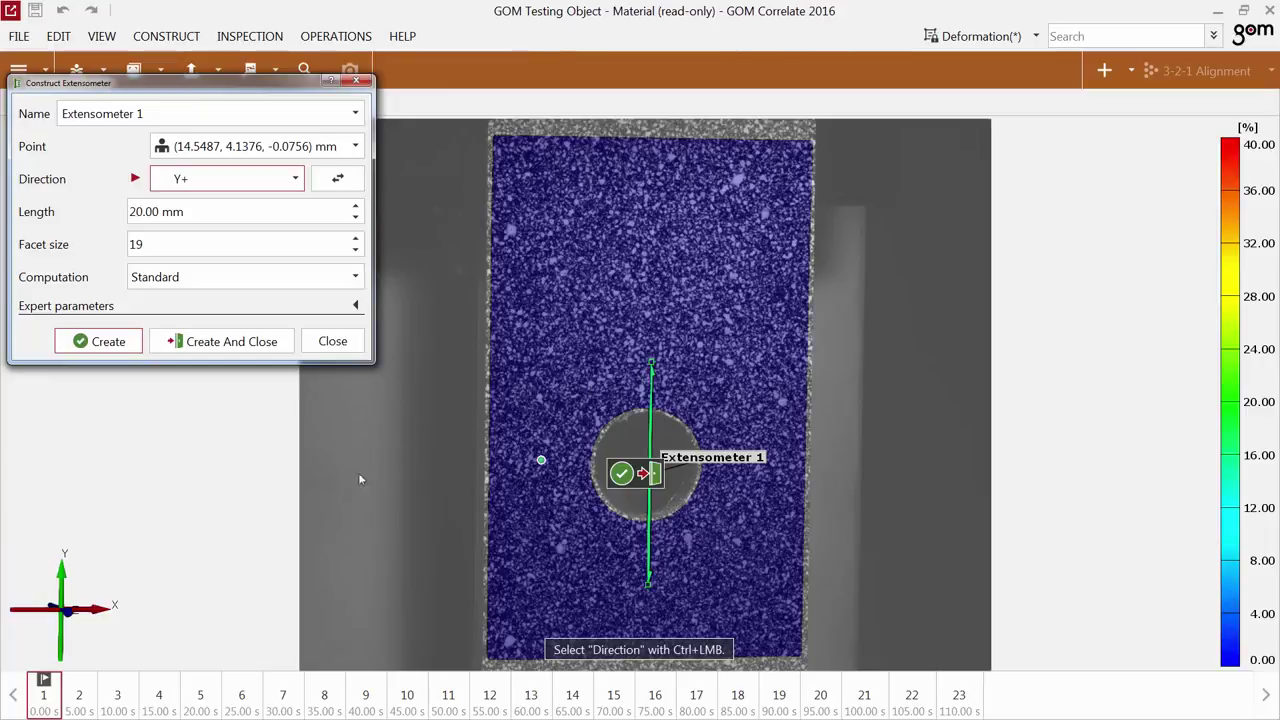
# Step: Set the extensometer length to 25 mm and facet matching to 'Against definition stage'
pyautogui.moveTo(124, 580)
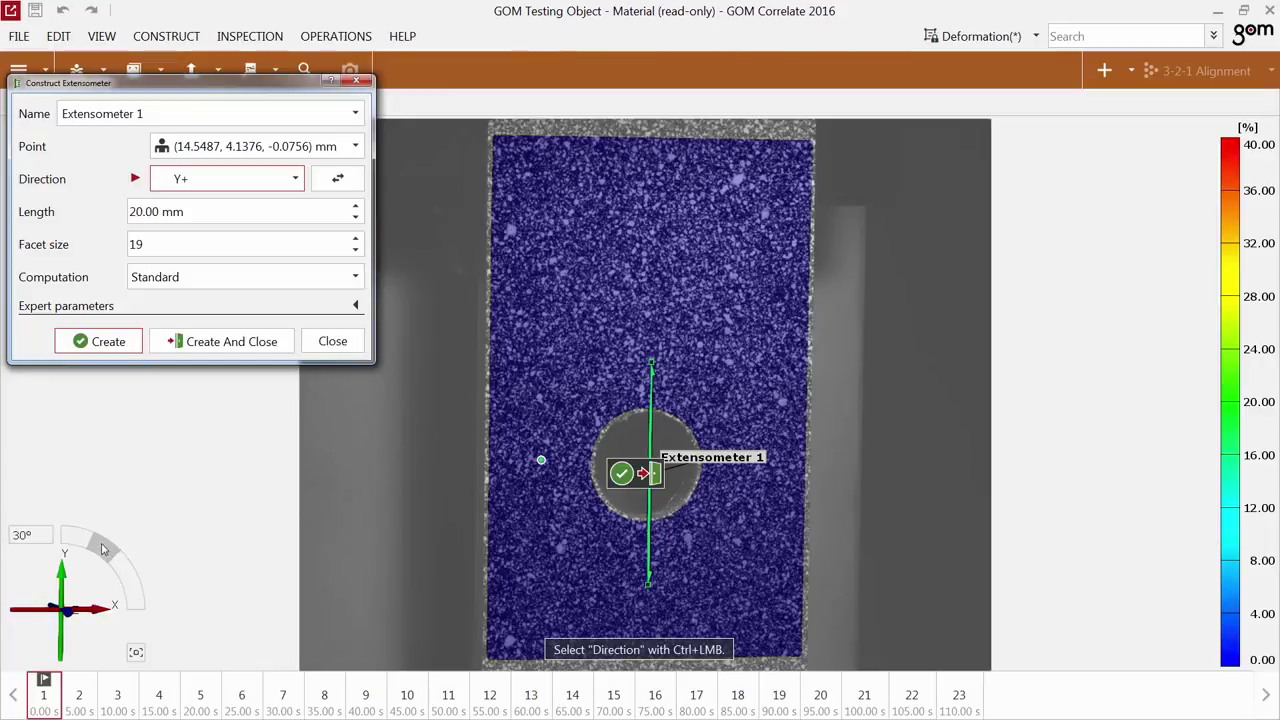
pyautogui.click(140, 211)
pyautogui.press('Delete')
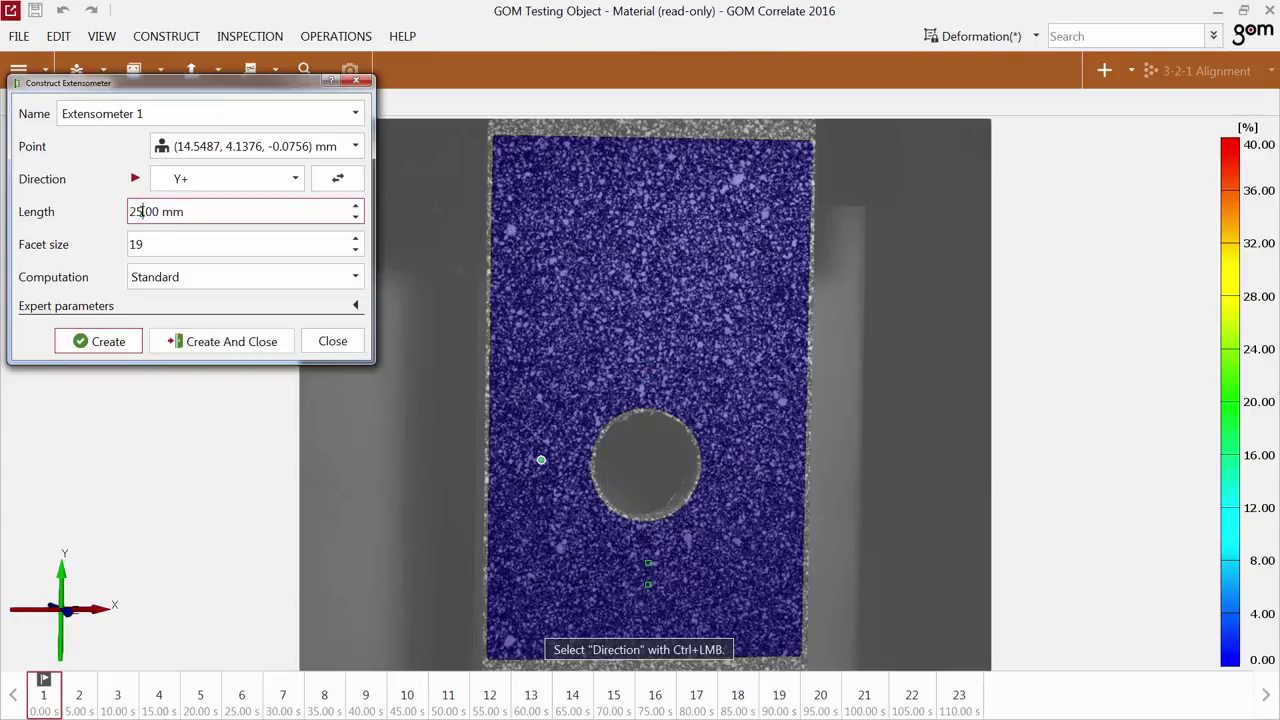
pyautogui.write('5')
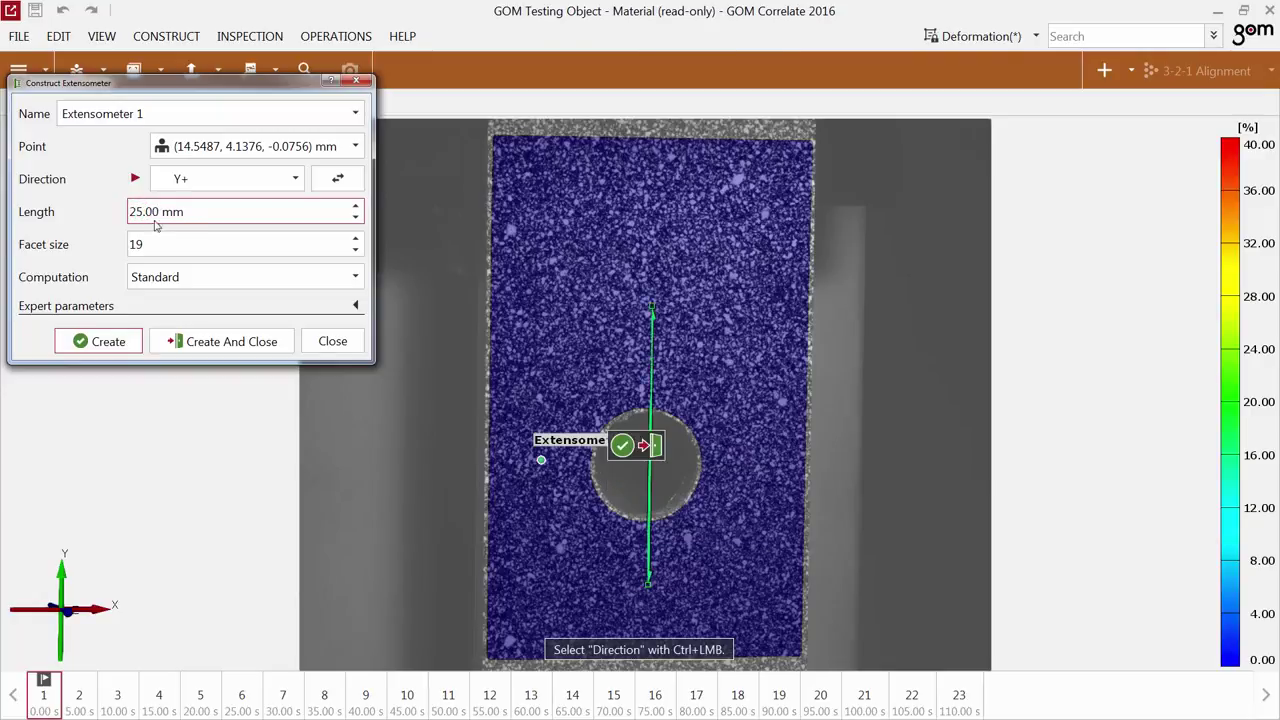
pyautogui.click(356, 306)
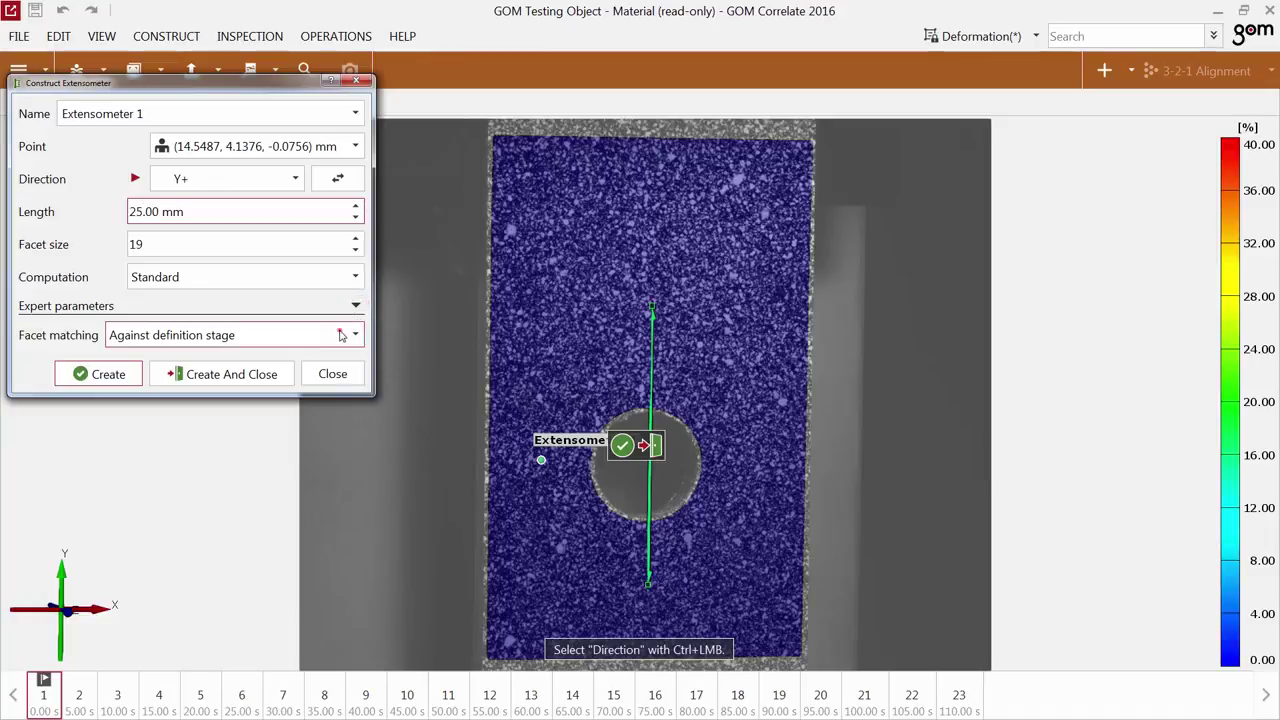
pyautogui.click(340, 334)
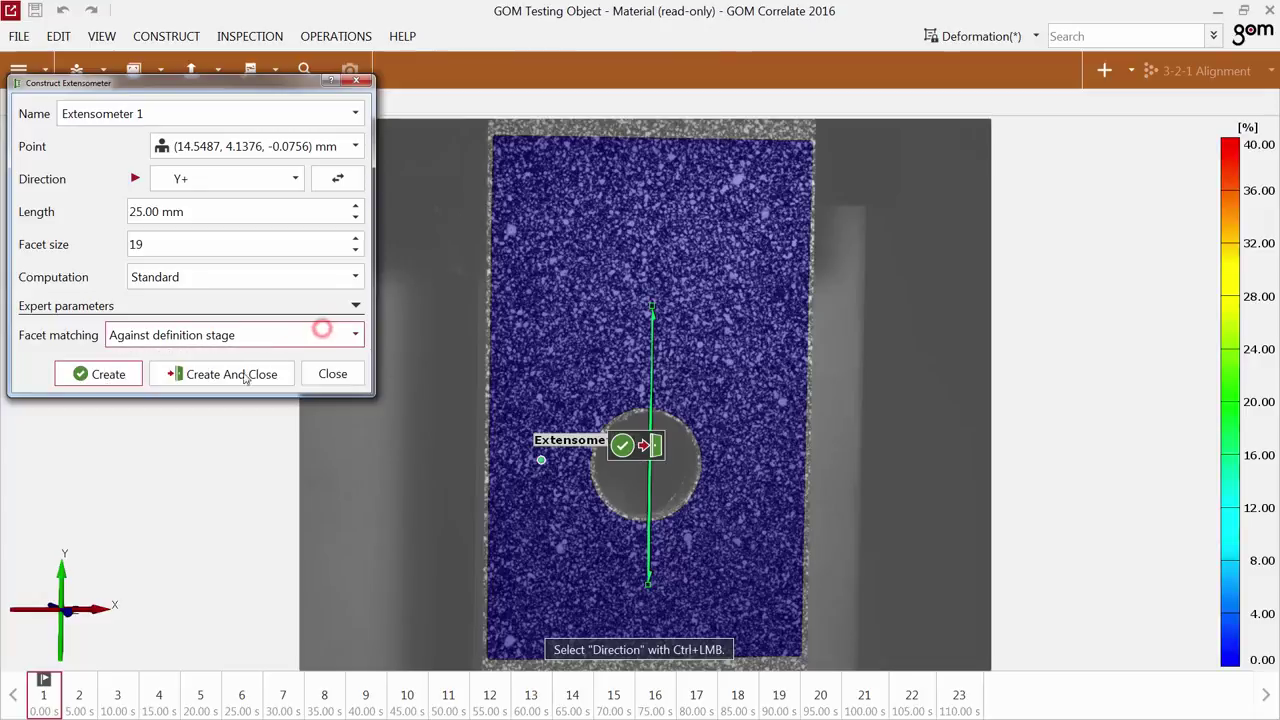
# Step: Create Extensometer 1 and add its epsL length-change check, reading +0.00 % at stage 1
pyautogui.click(240, 375)
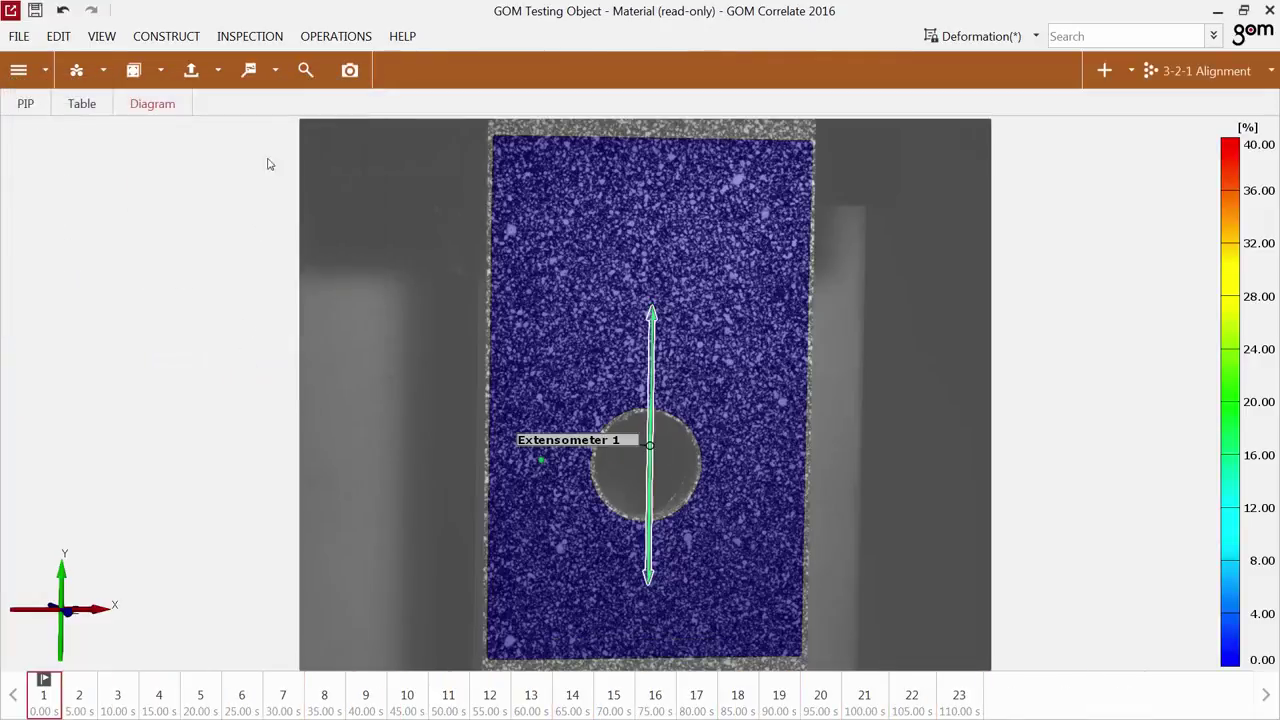
pyautogui.click(305, 70)
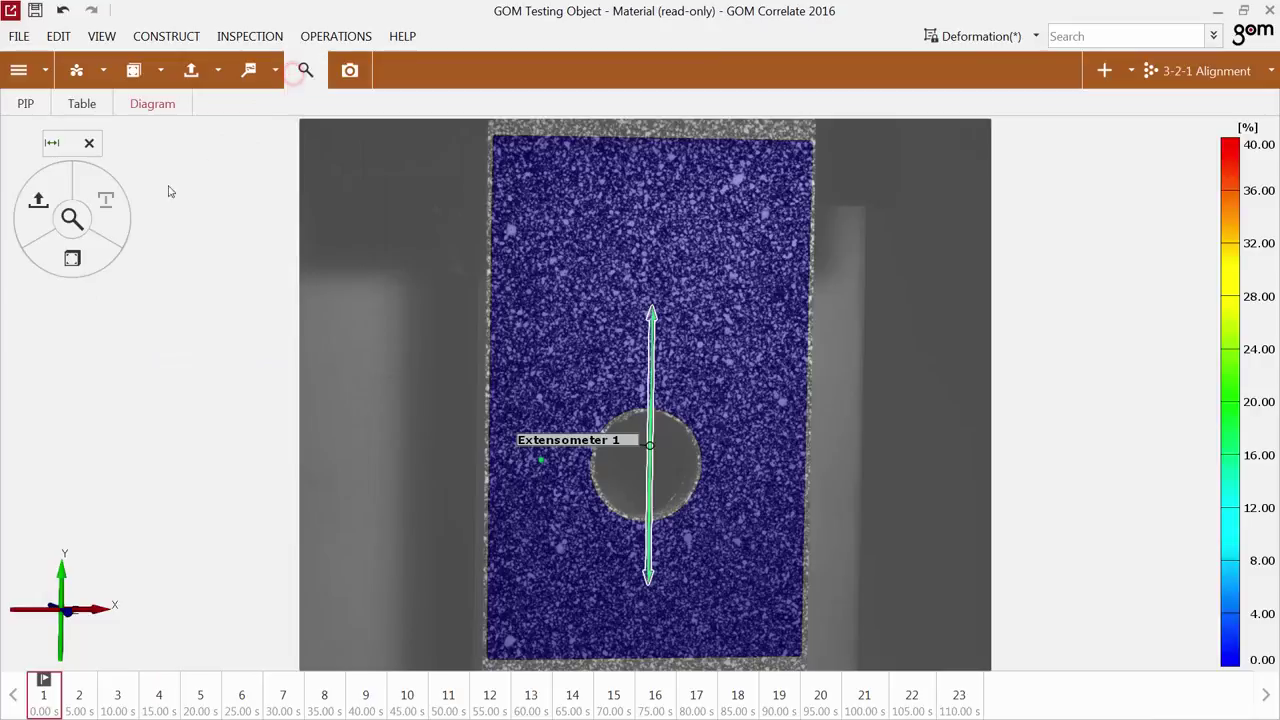
pyautogui.click(81, 269)
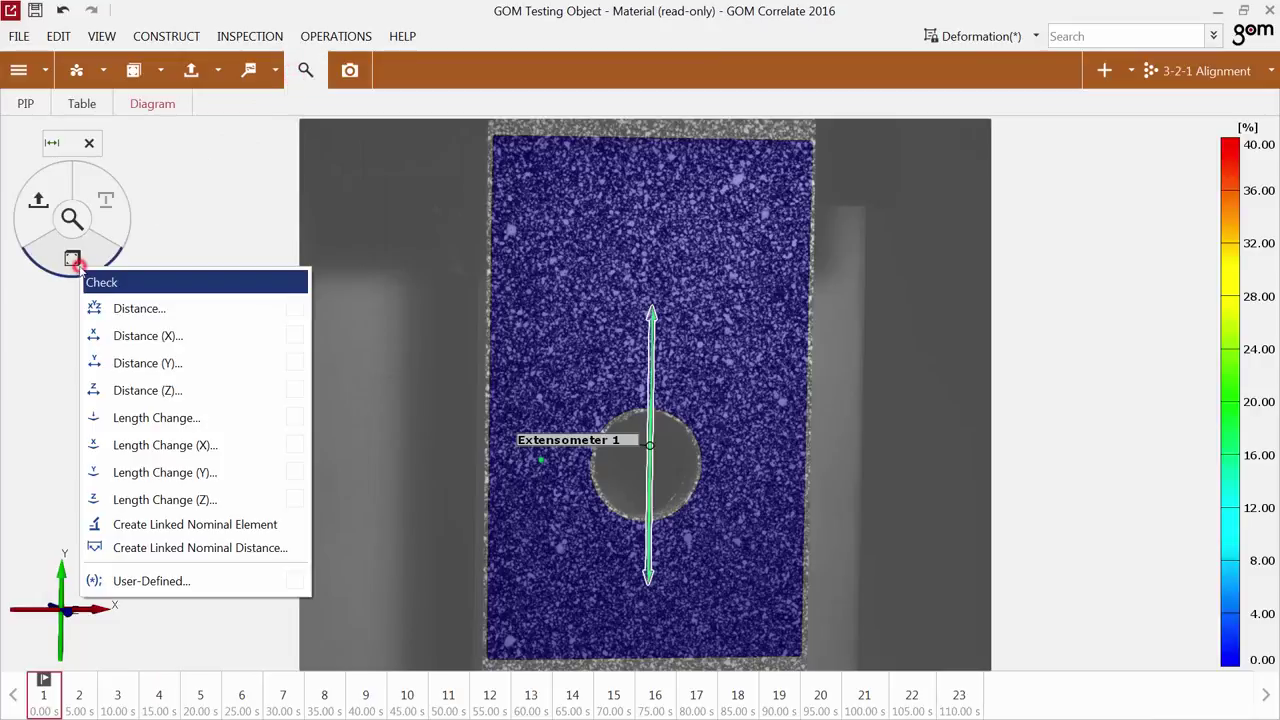
pyautogui.click(138, 418)
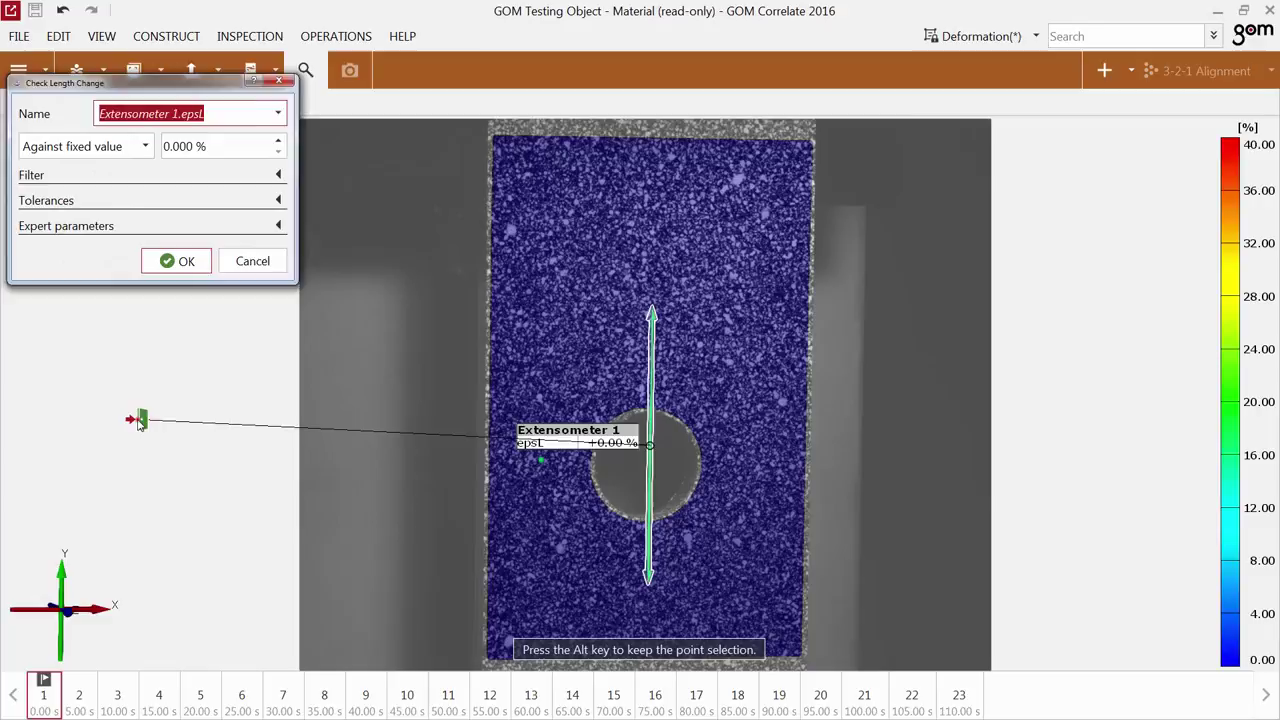
pyautogui.press('Return')
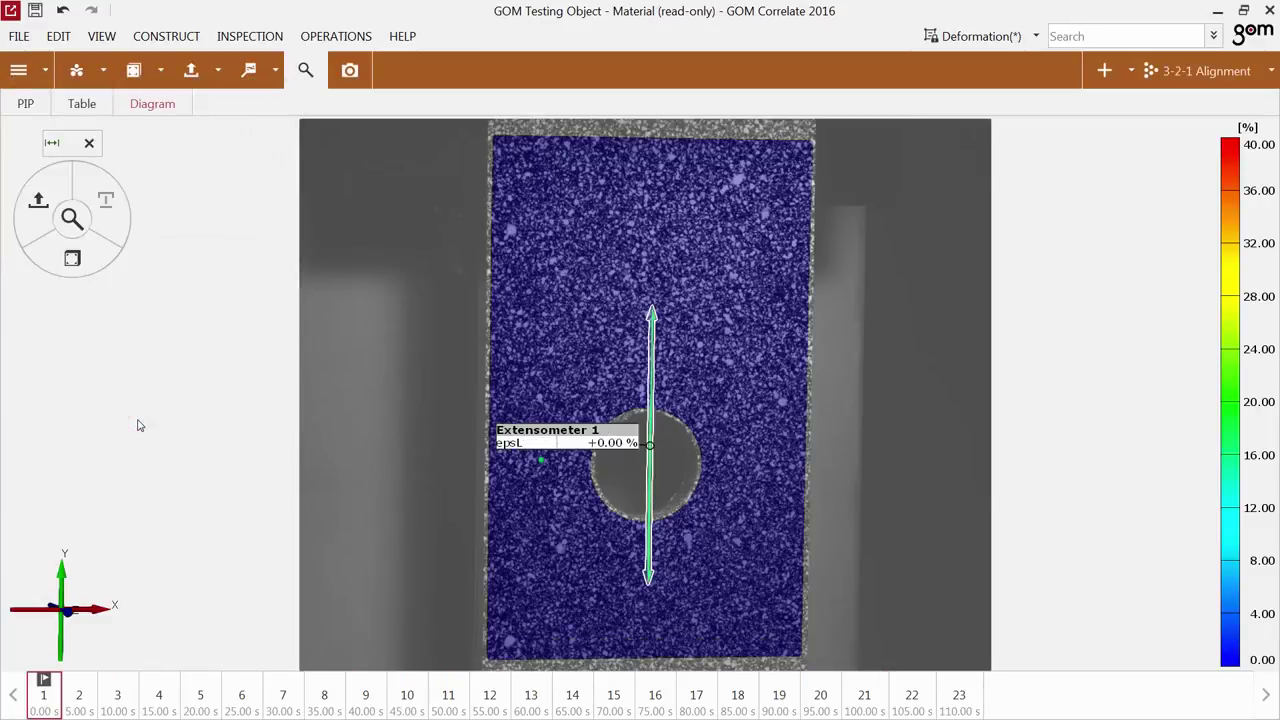
pyautogui.click(36, 708)
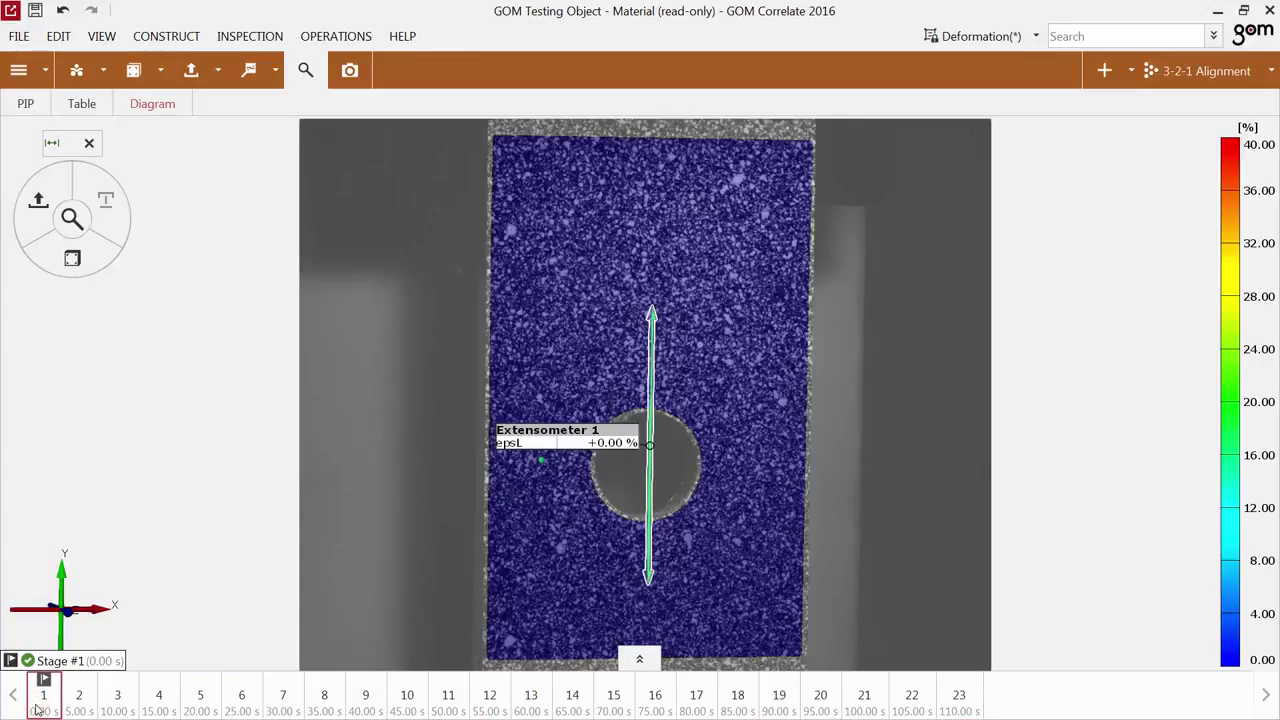
# Step: Start a second extensometer using Facet point 1 as its start point
pyautogui.click(166, 38)
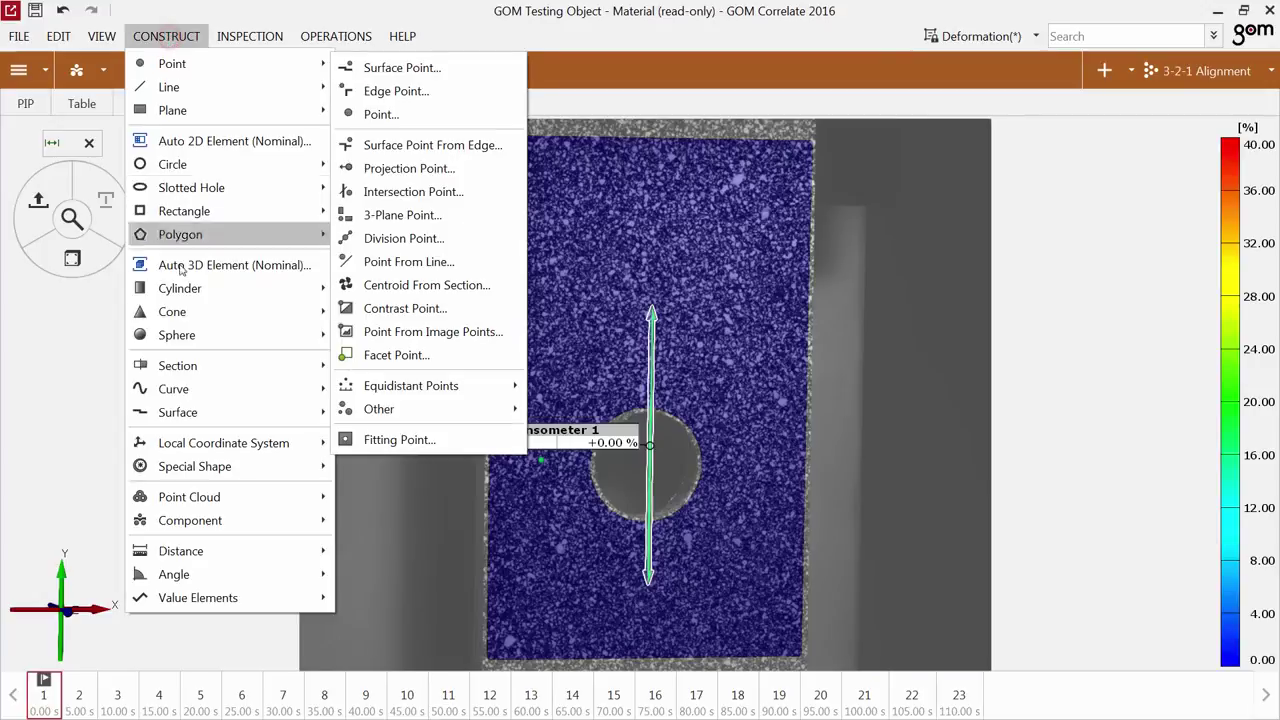
pyautogui.moveTo(185, 551)
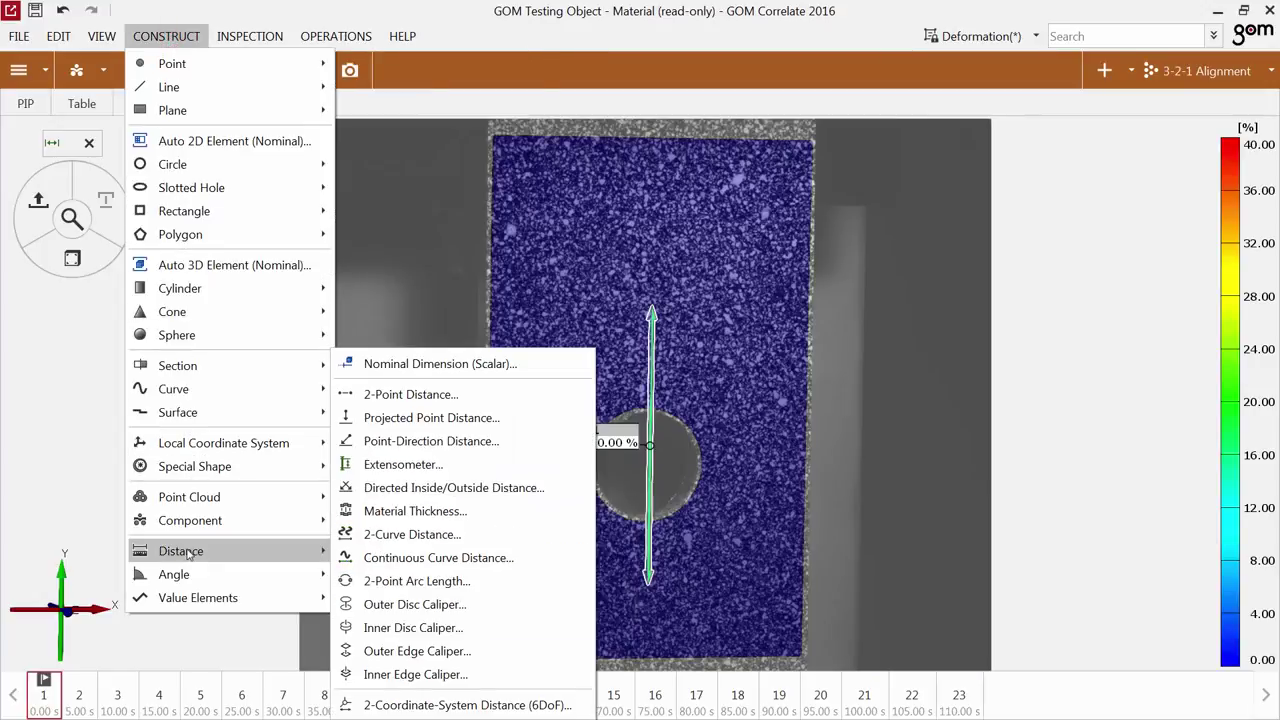
pyautogui.click(380, 466)
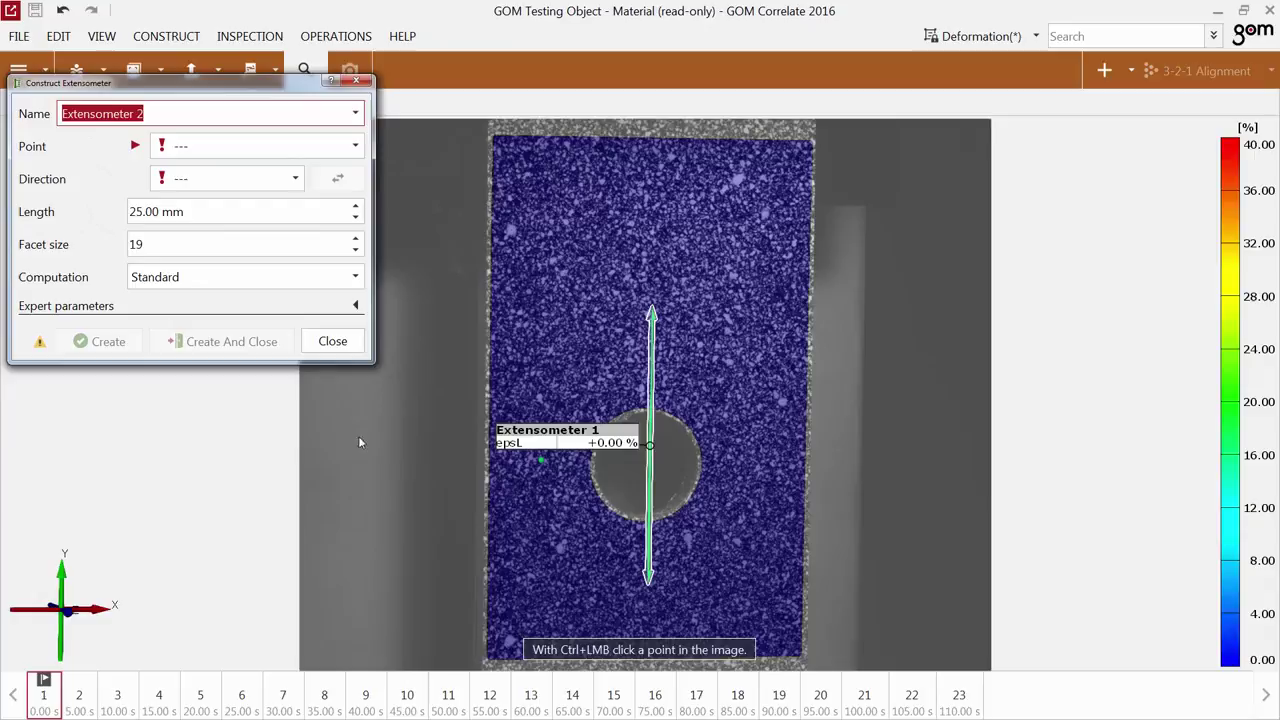
pyautogui.click(283, 146)
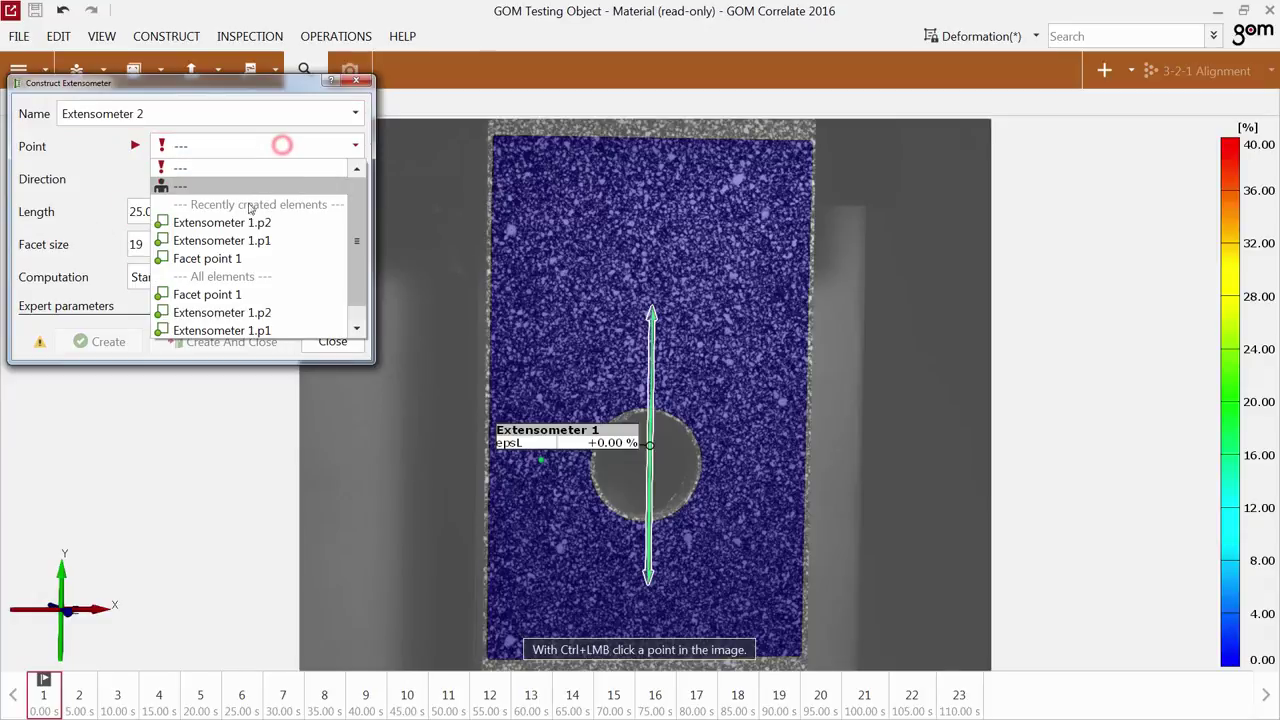
pyautogui.click(238, 261)
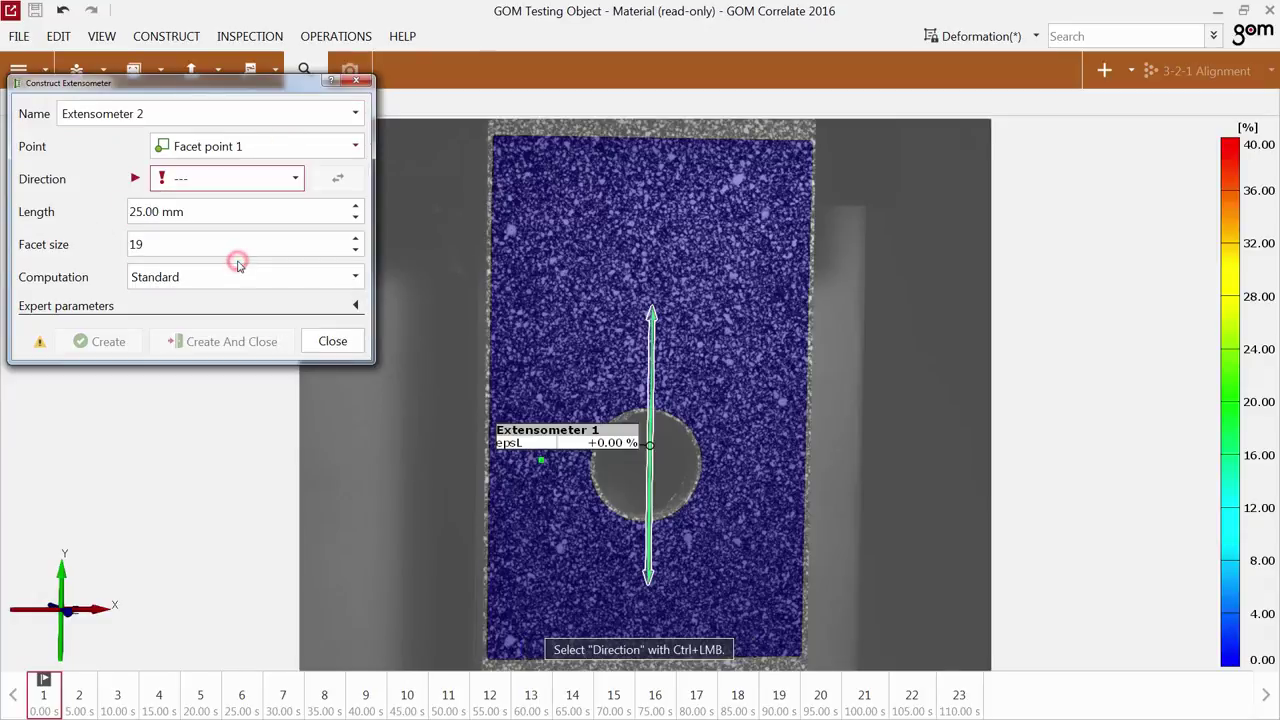
# Step: Make Extensometer 2 horizontal with a 20 mm length and create it
pyautogui.click(744, 460)
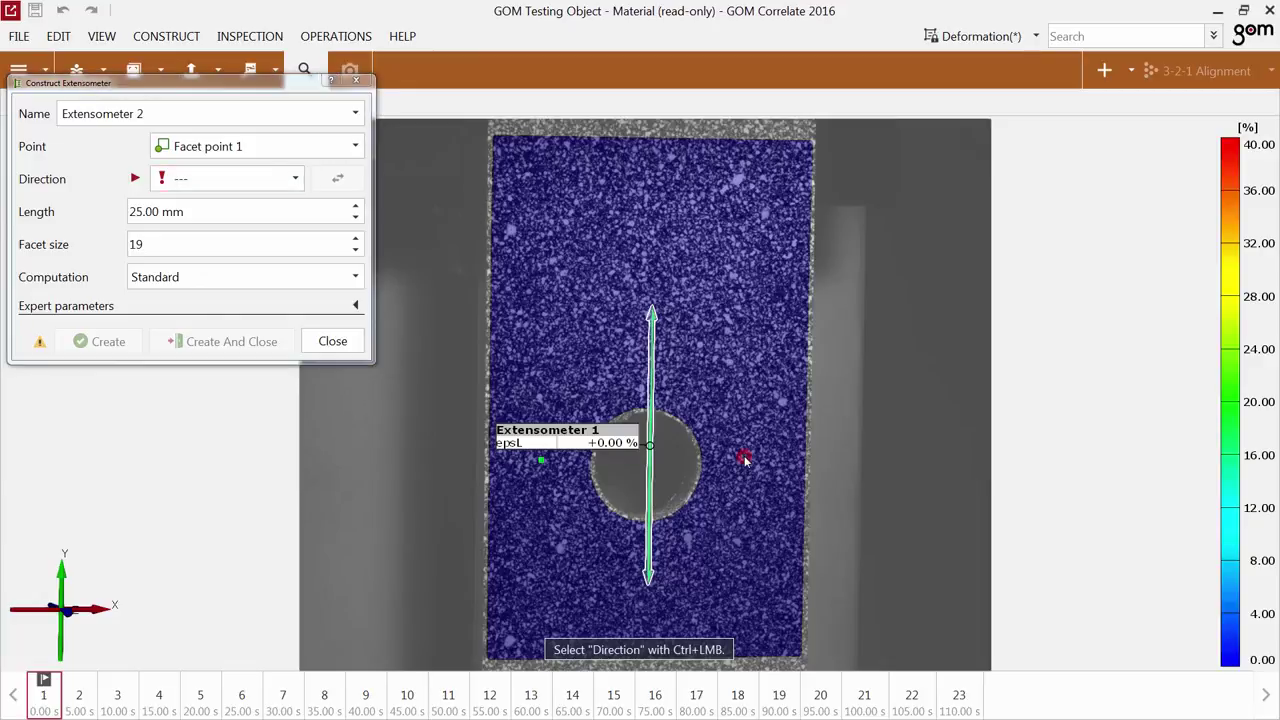
pyautogui.keyDown('ctrl'); pyautogui.click(744, 455); pyautogui.keyUp('ctrl')
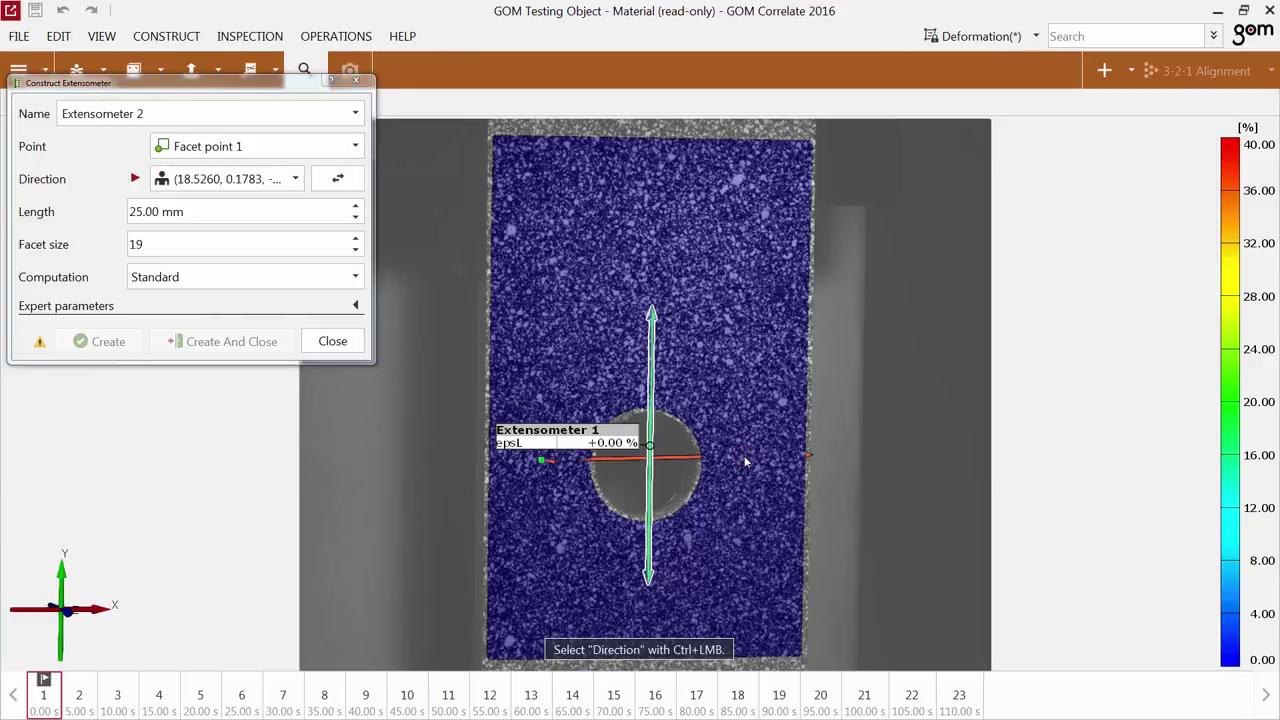
pyautogui.click(143, 212)
pyautogui.press('BackSpace')
pyautogui.write('0')
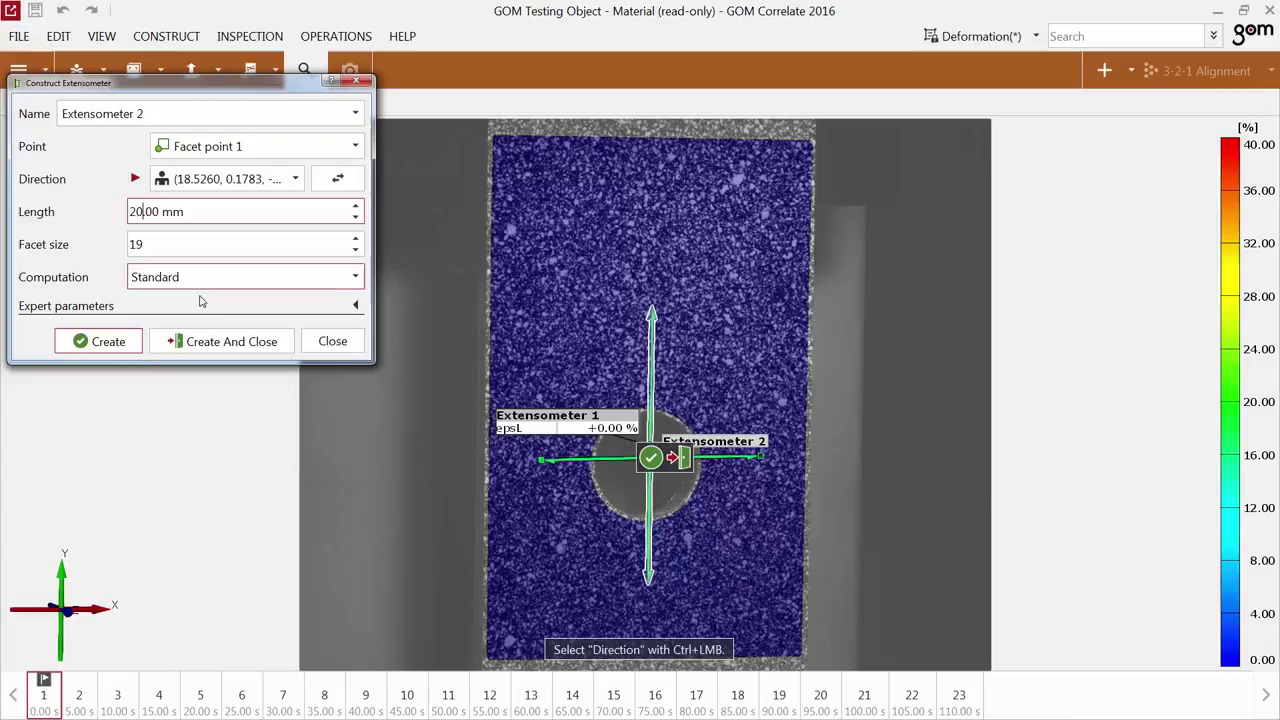
pyautogui.click(228, 342)
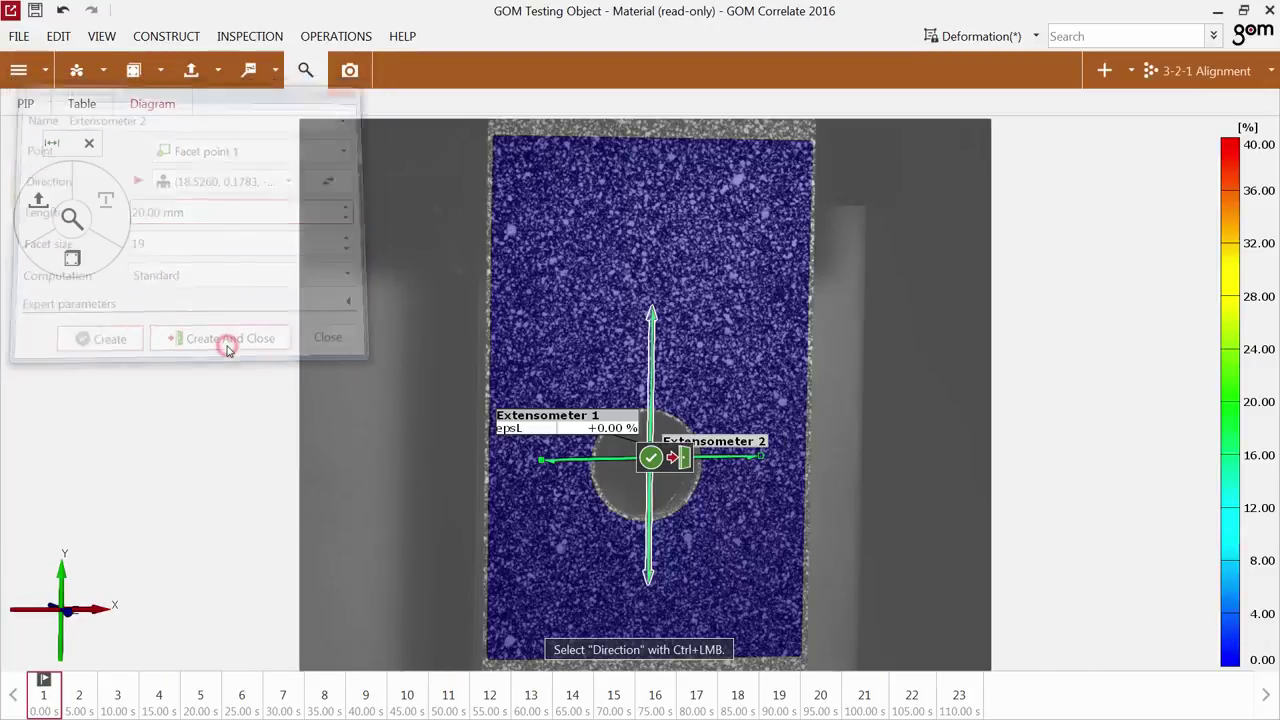
# Step: Add an epsL length-change check to Extensometer 2 and plot both checks in the Diagram
pyautogui.click(72, 258)
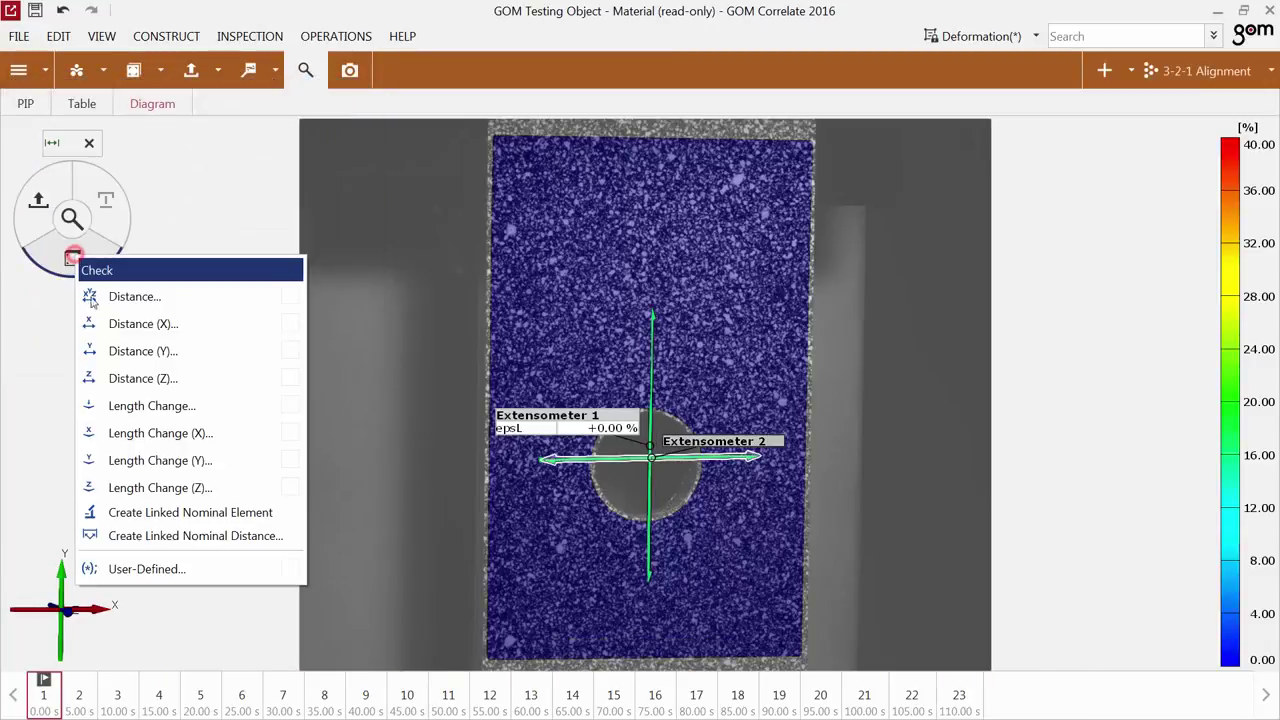
pyautogui.click(133, 410)
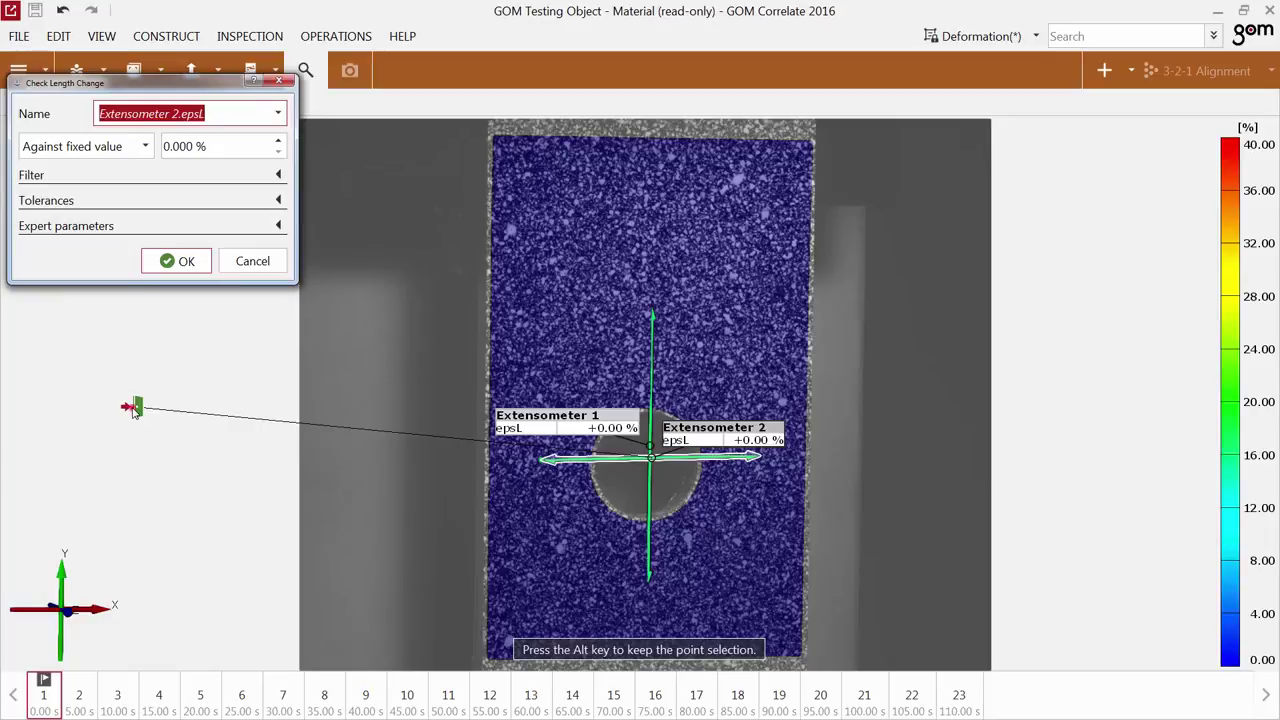
pyautogui.click(133, 410)
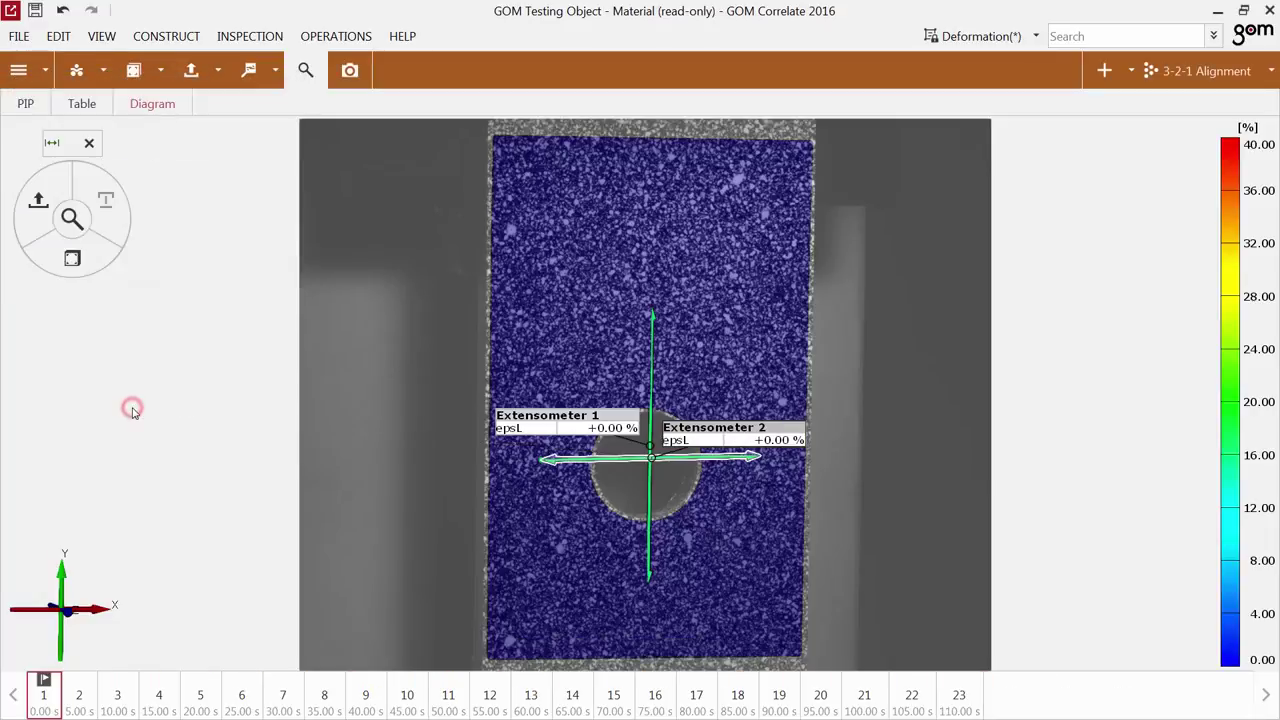
pyautogui.click(90, 145)
pyautogui.click(143, 106)
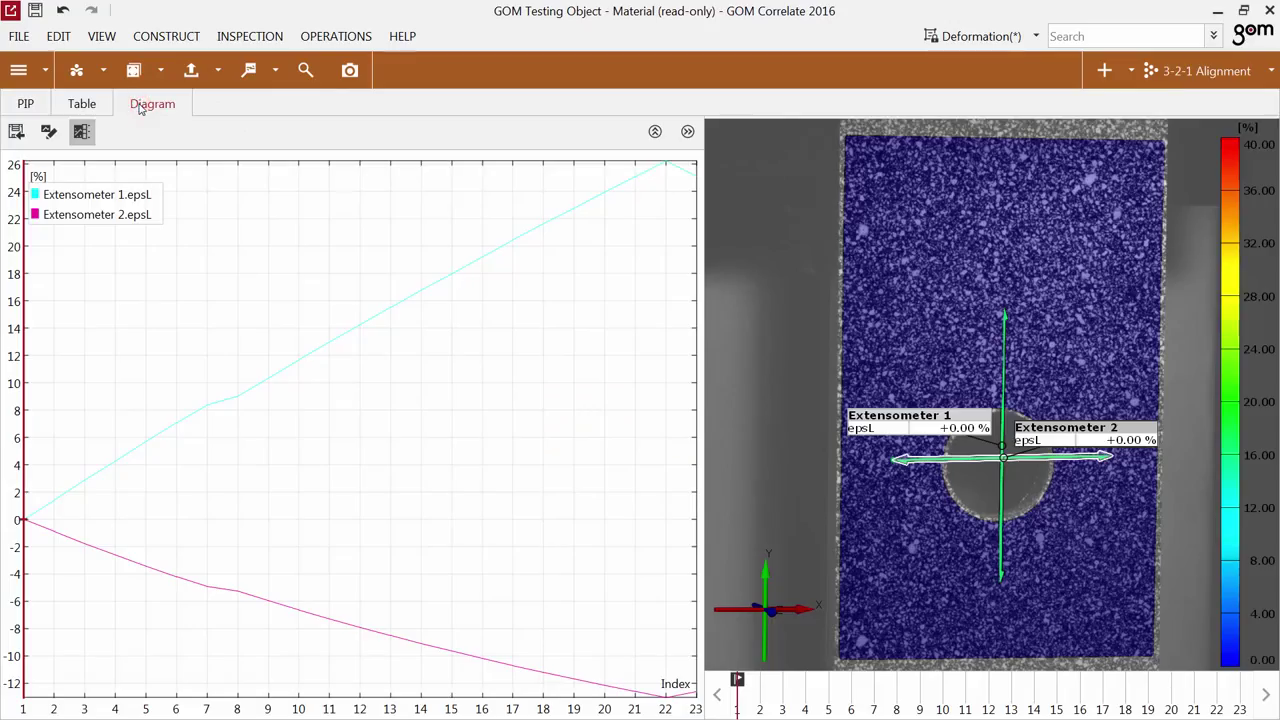